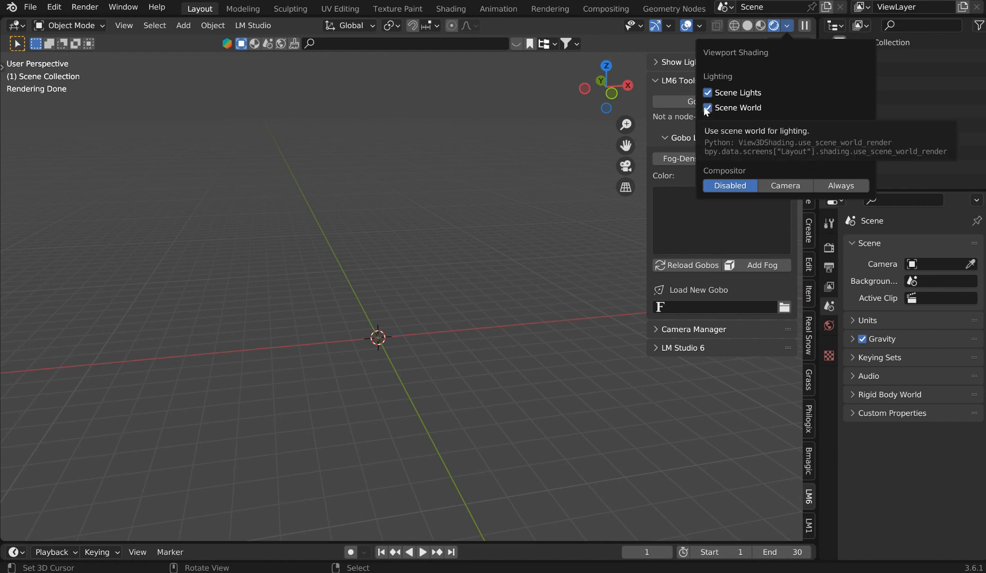
Add a fog volume to the scene and set its fog density to 0.05
{"action": "left_click", "coordinate": [762, 263]}
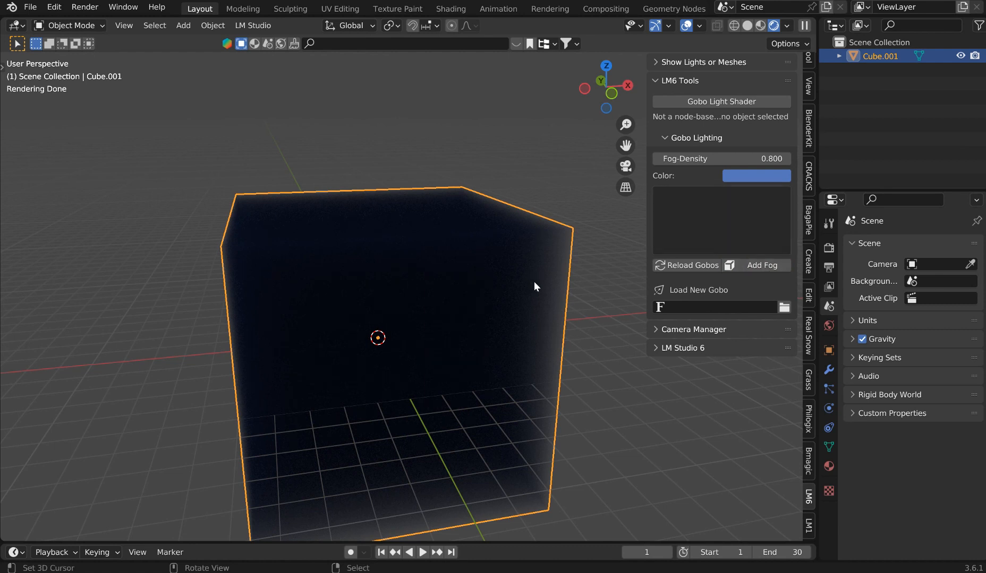
{"action": "left_click", "coordinate": [738, 157]}
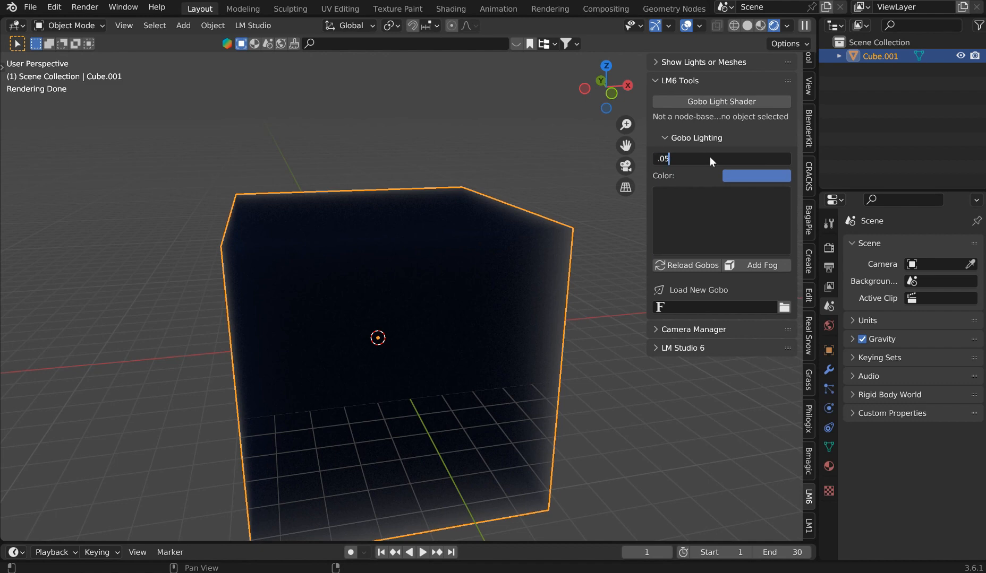
{"action": "type", "text": ".05"}
{"action": "key", "text": "Return"}
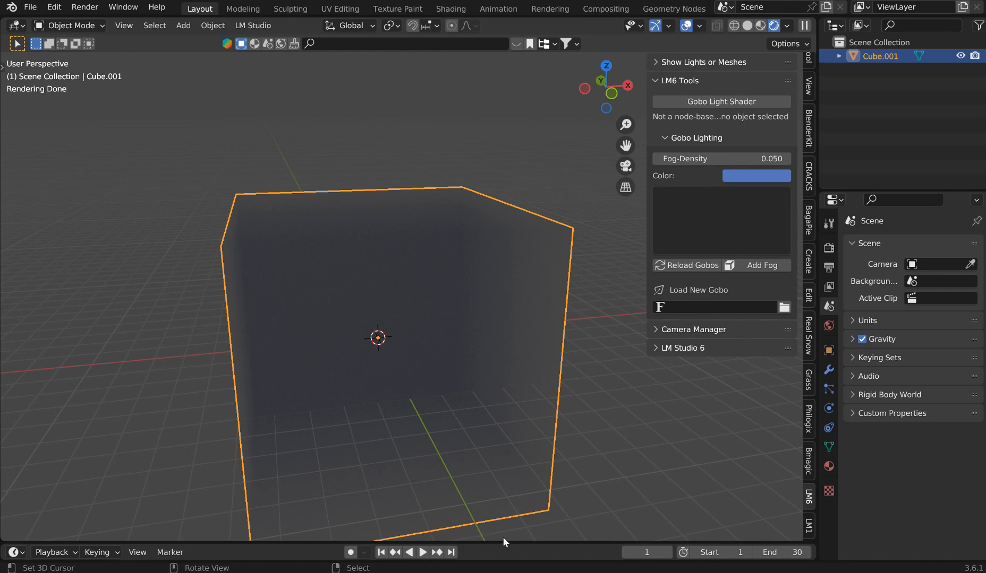
Bring up the Light_Fog material's nodes in the Shader Editor to examine them, and shrink that editor again
{"action": "left_click_drag", "start_coordinate": [498, 545], "coordinate": [523, 367]}
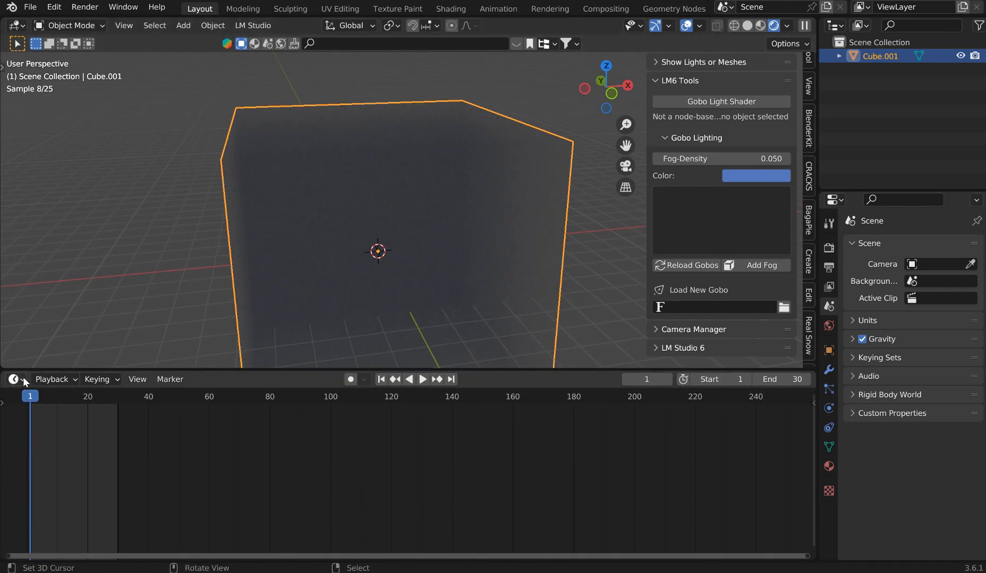
{"action": "left_click", "coordinate": [15, 379]}
{"action": "left_click", "coordinate": [51, 525]}
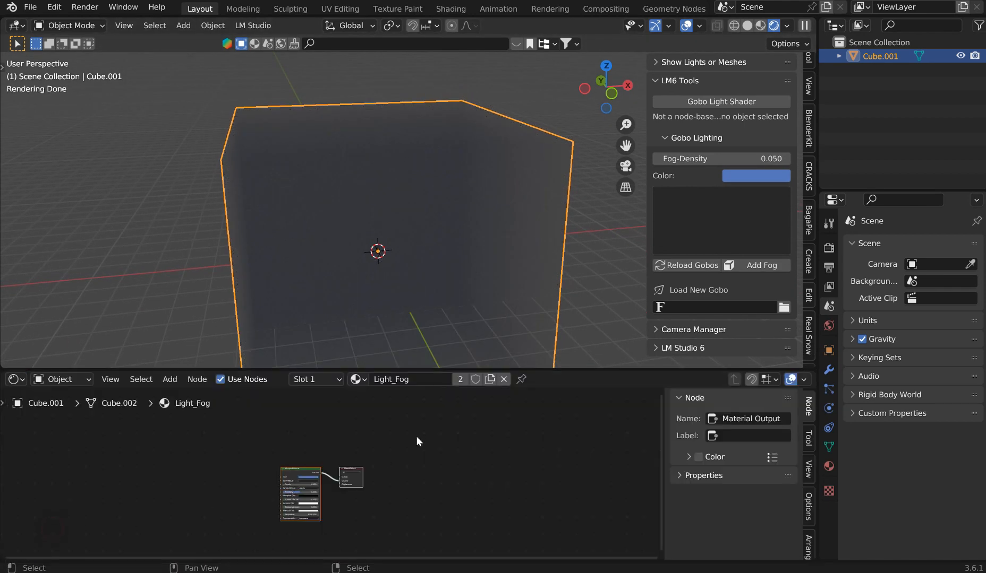
{"action": "left_click_drag", "start_coordinate": [495, 368], "coordinate": [553, 545]}
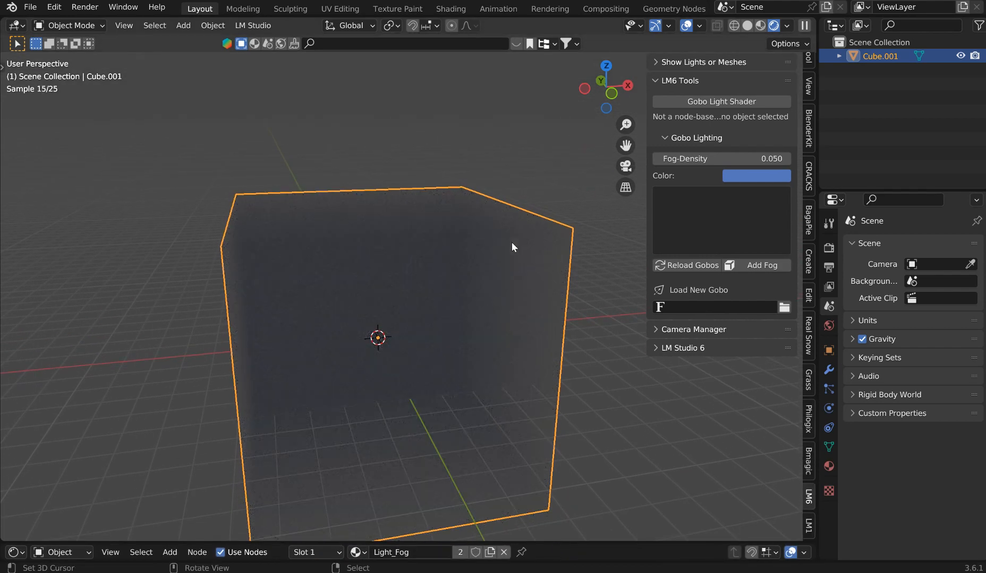
Add a gobo spot light and move it about 4.8 m, mostly upward, to the top of the fog cube
{"action": "left_click", "coordinate": [721, 102]}
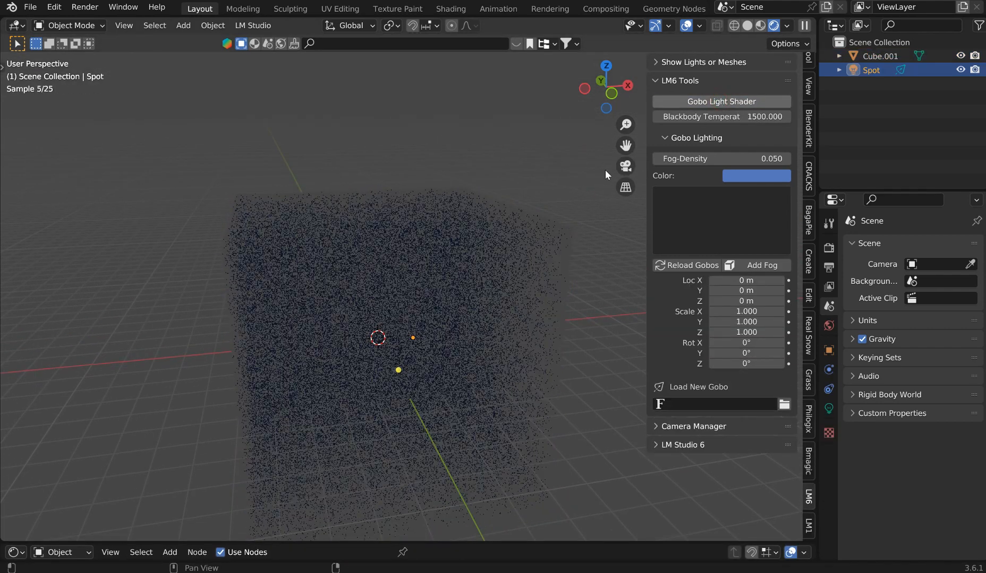
{"action": "key", "text": "g"}
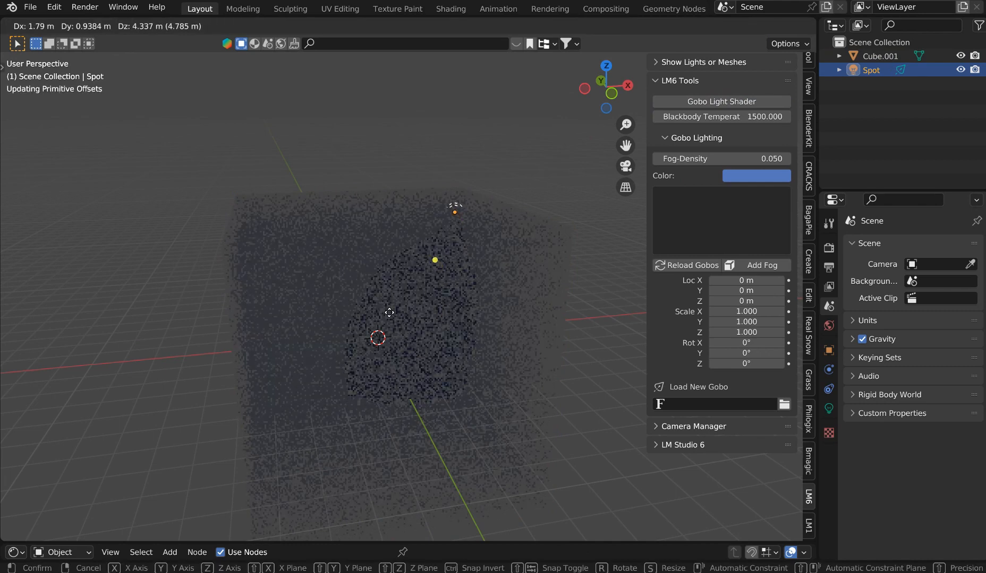
{"action": "left_click", "coordinate": [390, 311]}
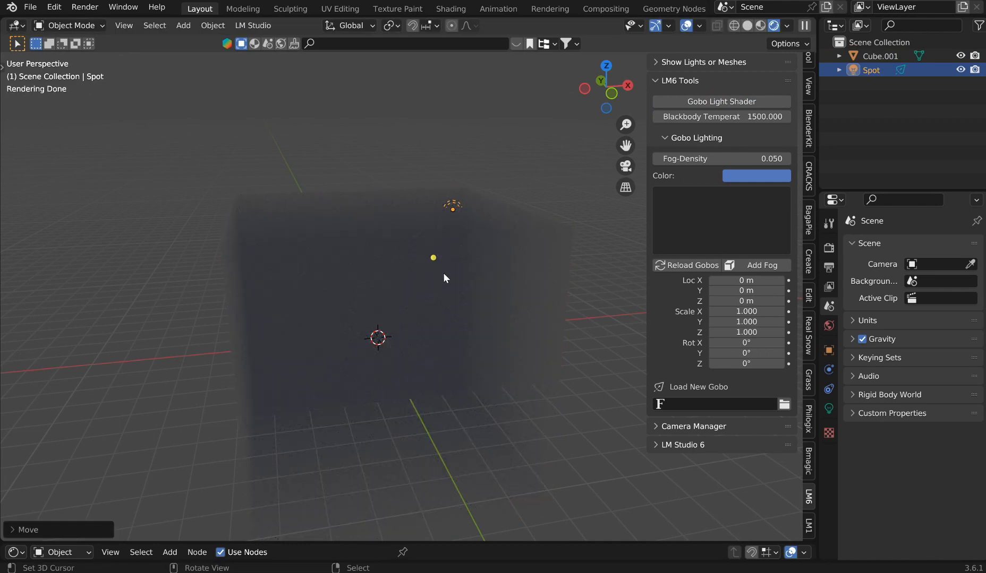
Raise the spot light's intensity and set its blackbody temperature to 10000
{"action": "key", "text": "alt+e"}
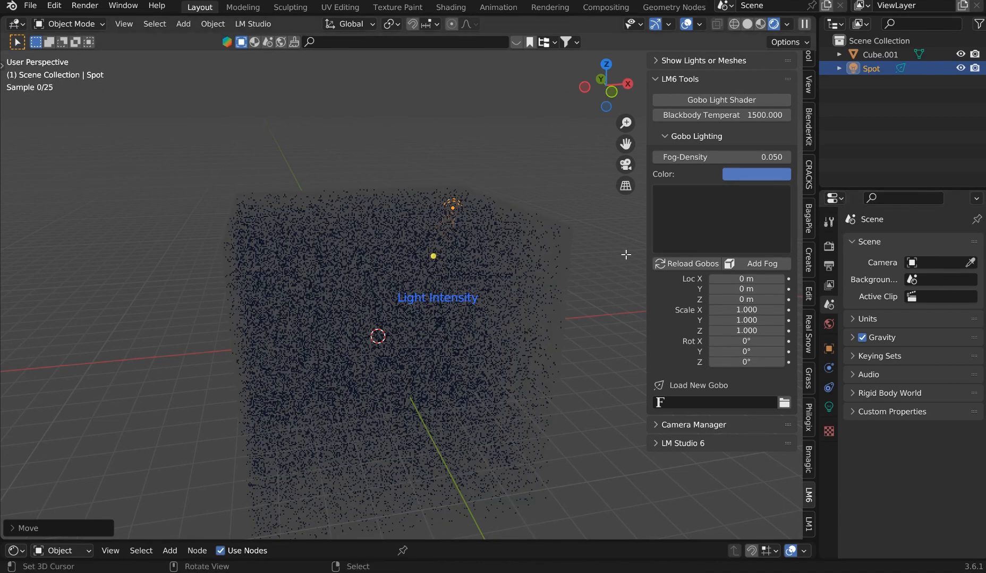
{"action": "left_click", "coordinate": [723, 121]}
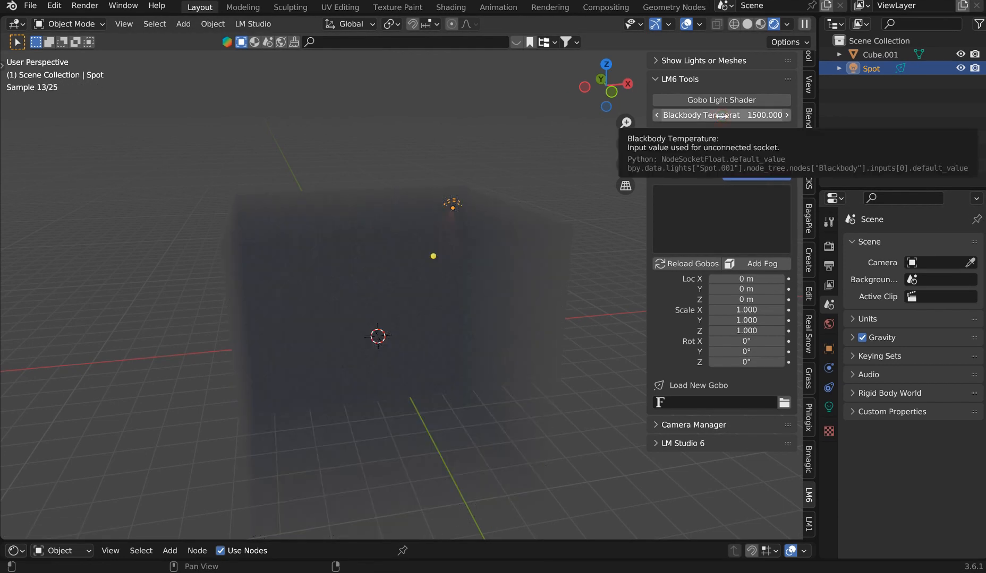
{"action": "left_click", "coordinate": [722, 116]}
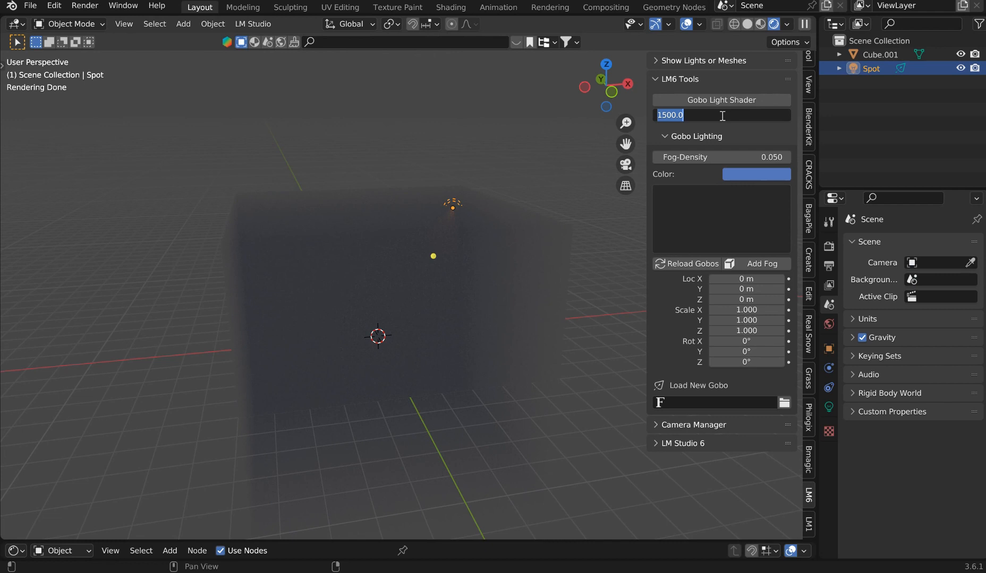
{"action": "key", "text": "Return"}
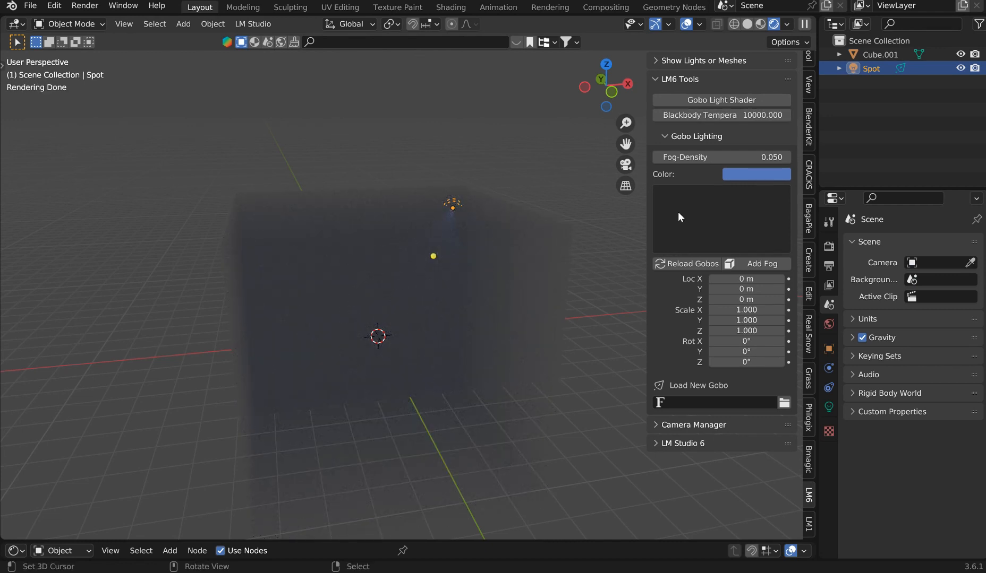
Set the fog density to 0.200 and tilt the spot light so its beam runs diagonally down through the fog
{"action": "left_click", "coordinate": [786, 158]}
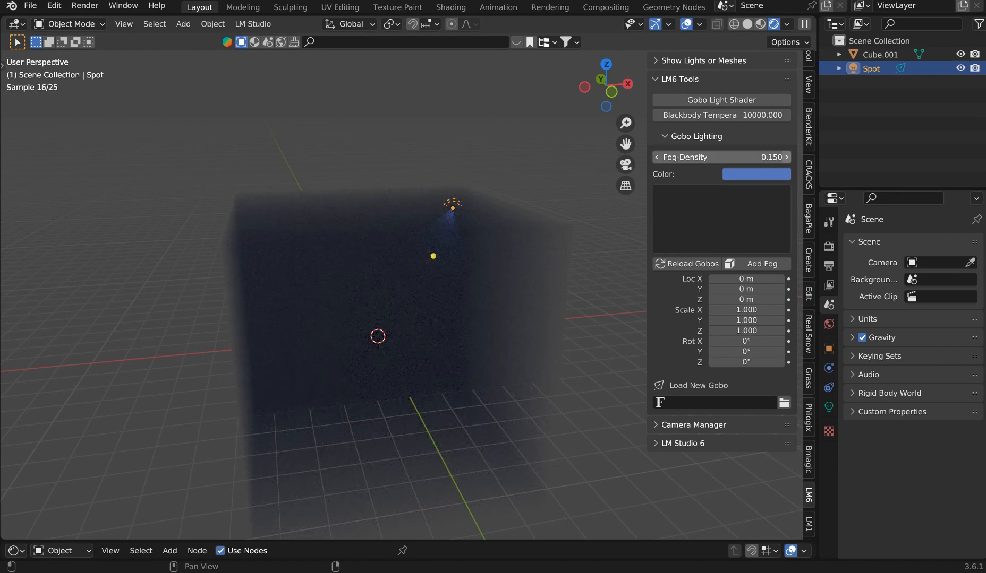
{"action": "left_click", "coordinate": [658, 157]}
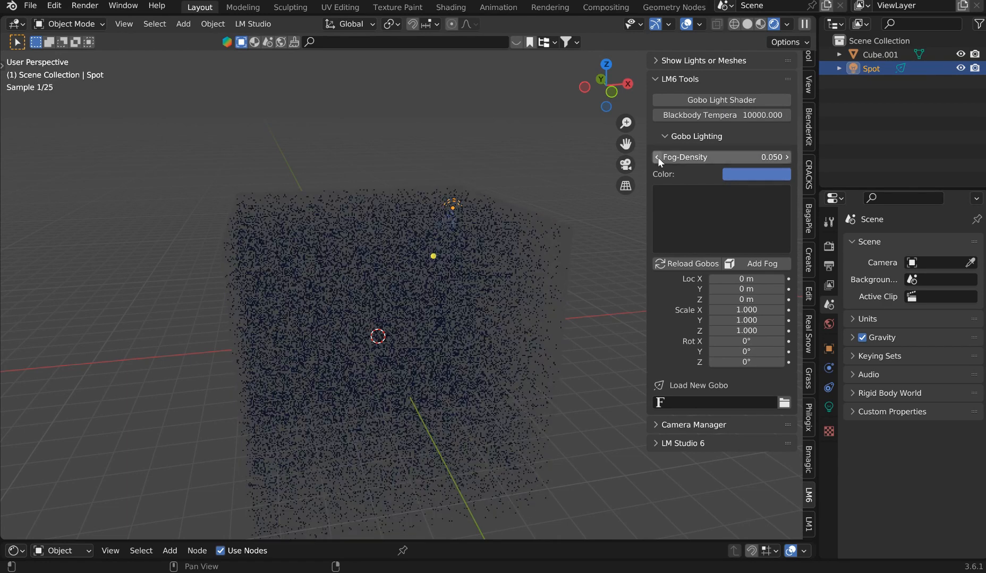
{"action": "left_click", "coordinate": [786, 157]}
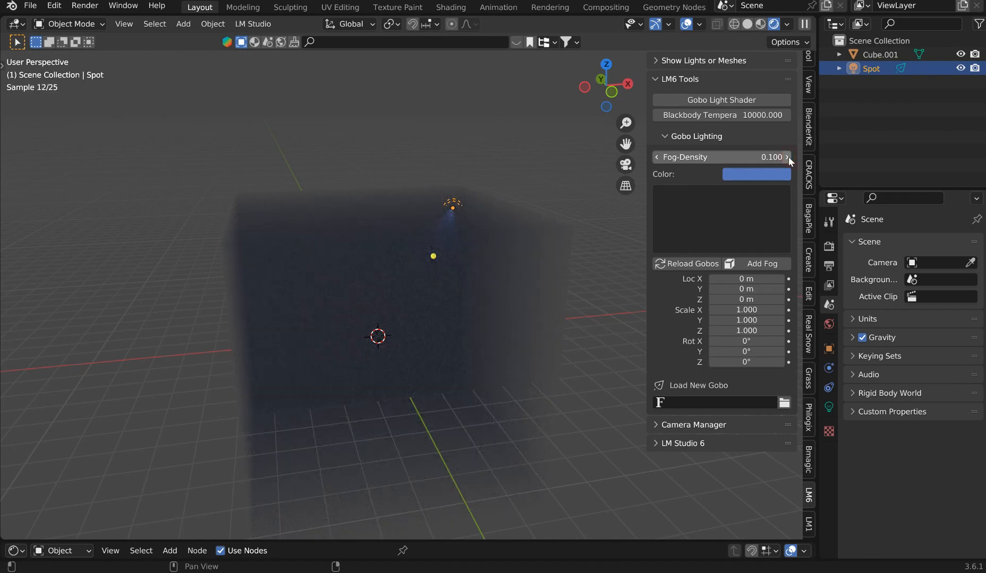
{"action": "left_click", "coordinate": [786, 157]}
{"action": "scroll", "coordinate": [522, 208], "scroll_direction": "up", "scroll_amount": 5}
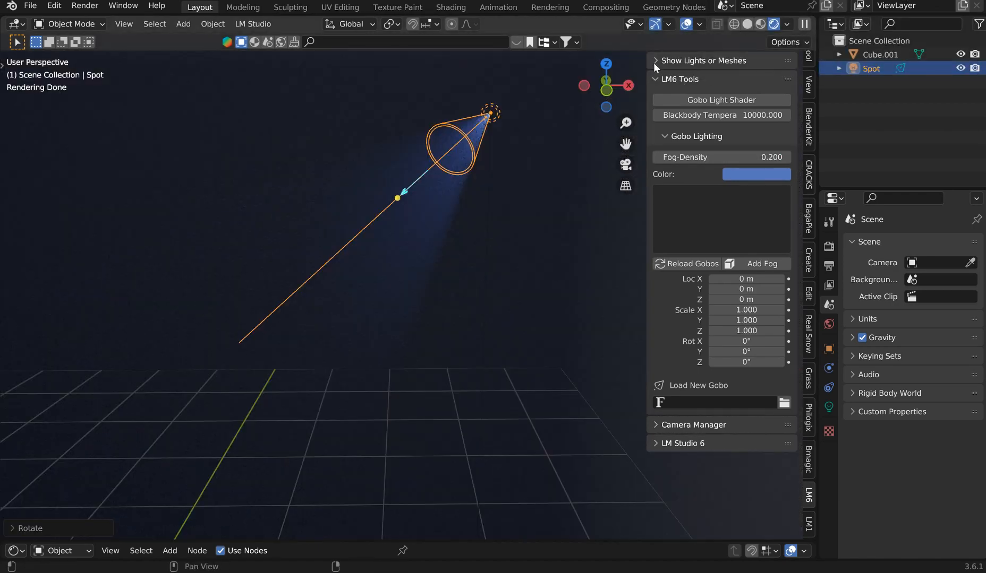
Set the spot light's power to about 1427 W and its cone angle to about 28.6°
{"action": "left_click", "coordinate": [656, 61]}
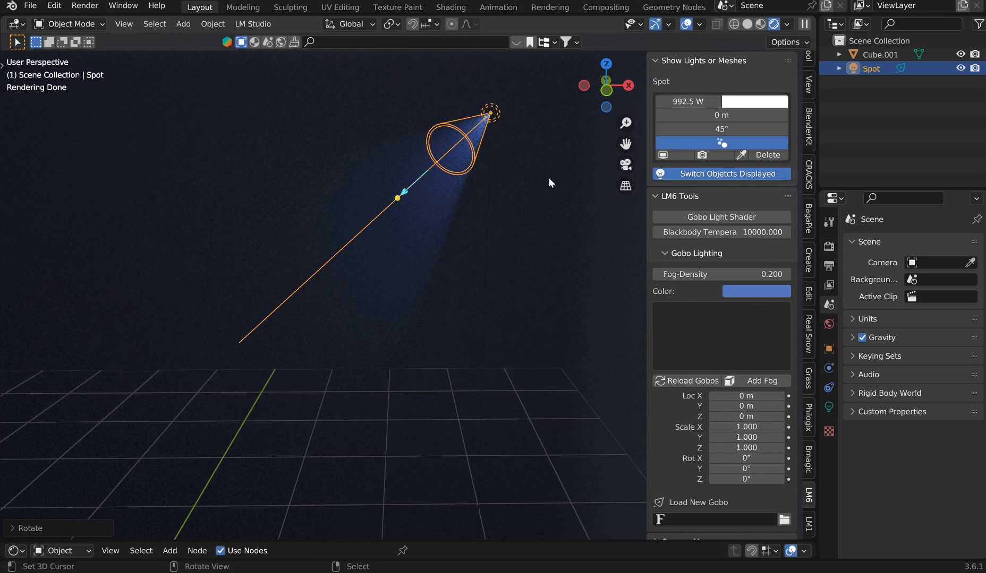
{"action": "left_click_drag", "start_coordinate": [678, 100], "coordinate": [730, 128]}
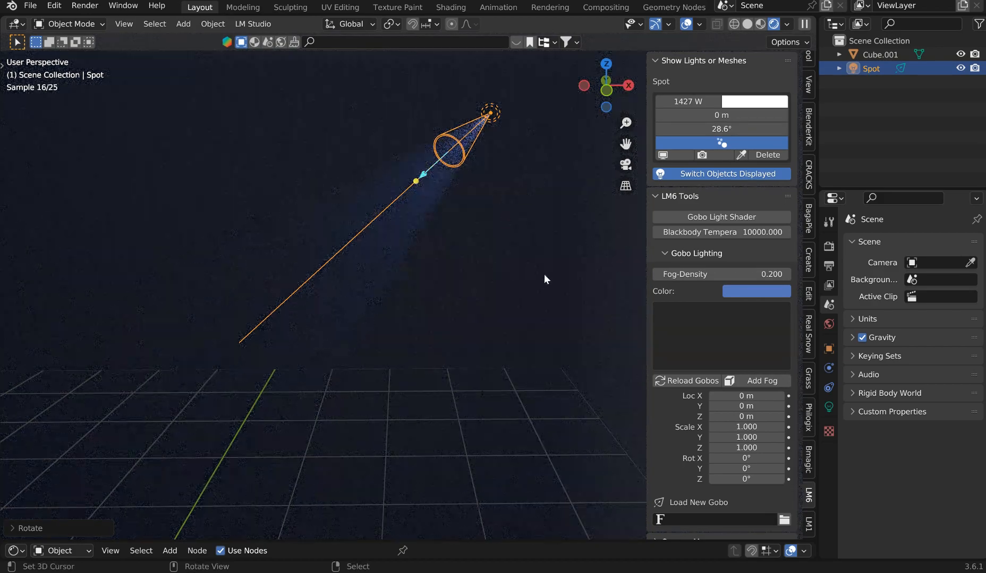
Reload the gobo library and apply the gobo image with the row of tall bare trees to the spot light
{"action": "left_click", "coordinate": [687, 382]}
{"action": "left_click", "coordinate": [712, 358]}
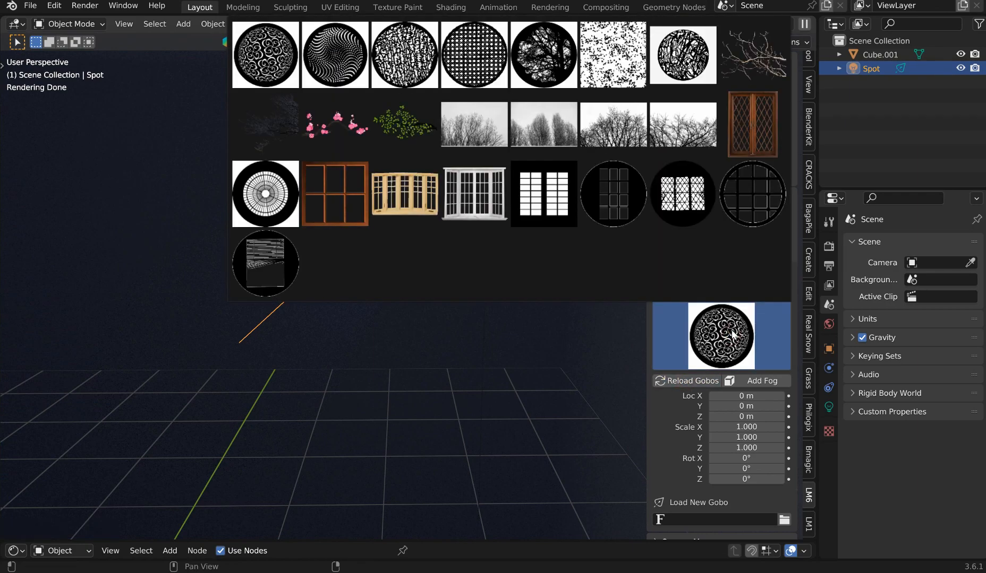
{"action": "left_click", "coordinate": [548, 125]}
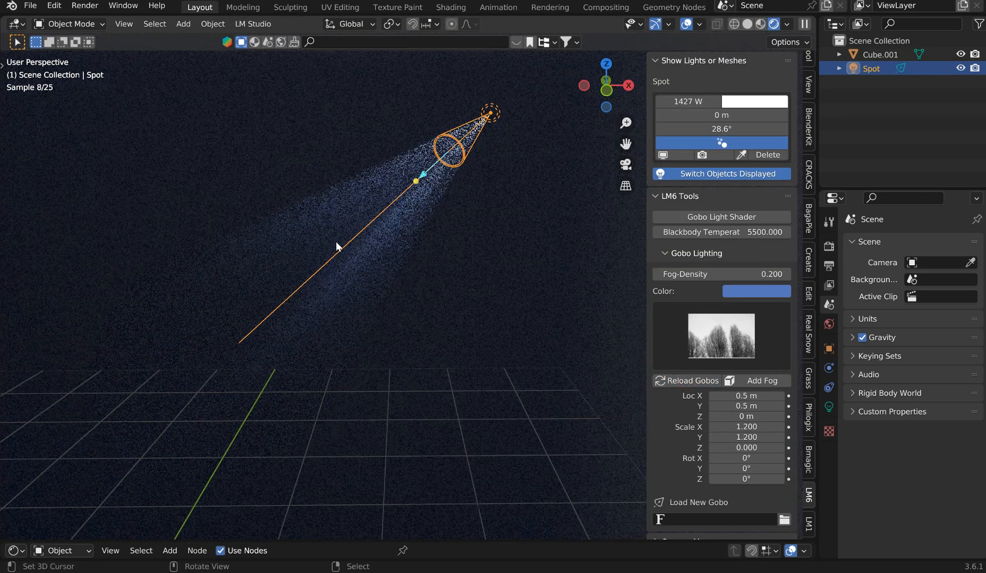
Rotate the spot light about the global X axis to aim it at the ground and set the fog density to 0.120
{"action": "middle_click_drag", "start_coordinate": [417, 250], "coordinate": [362, 267]}
{"action": "key", "text": "r"}
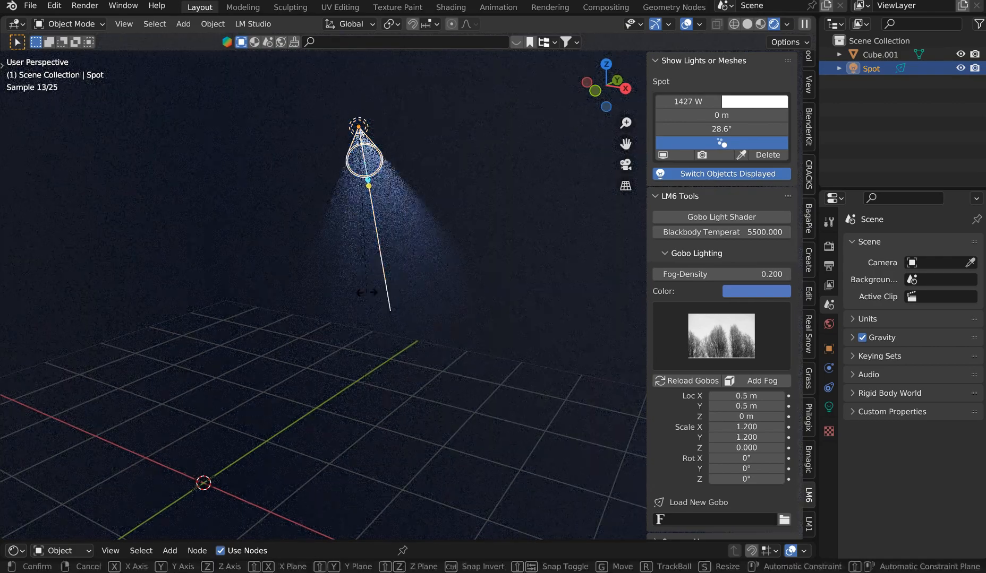
{"action": "key", "text": "x"}
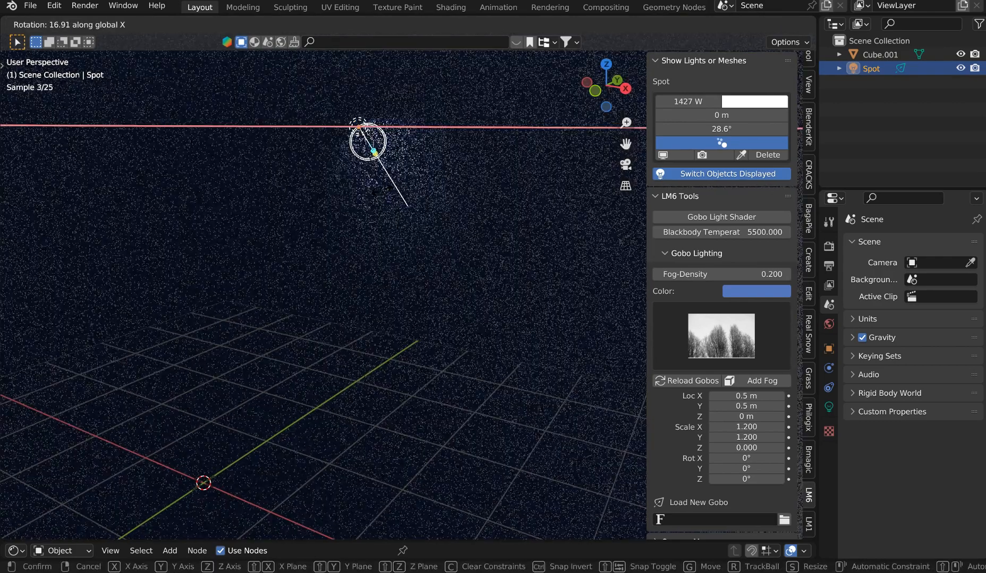
{"action": "left_click", "coordinate": [380, 187]}
{"action": "middle_click_drag", "start_coordinate": [381, 187], "coordinate": [512, 220]}
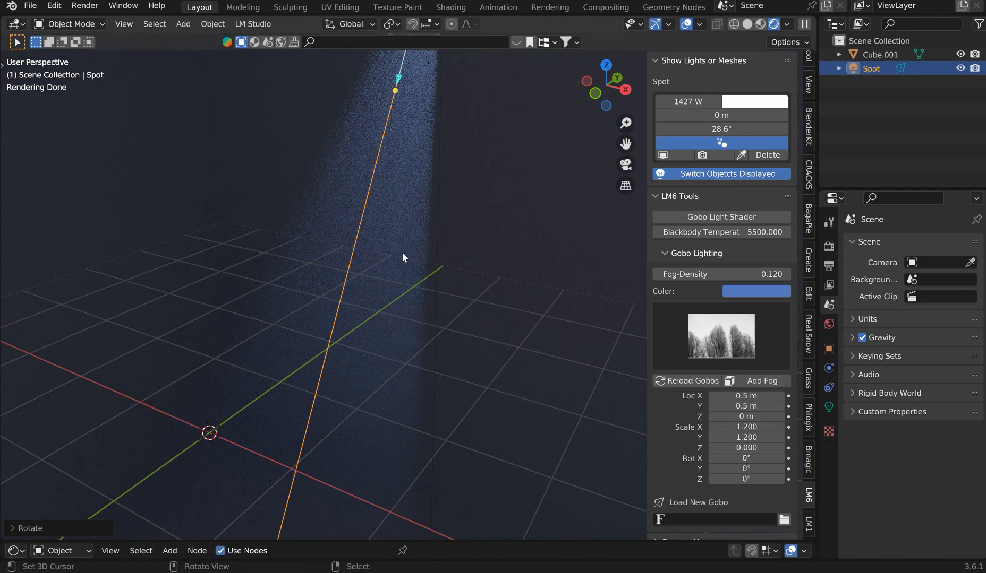
{"action": "middle_click_drag", "start_coordinate": [315, 276], "coordinate": [302, 346]}
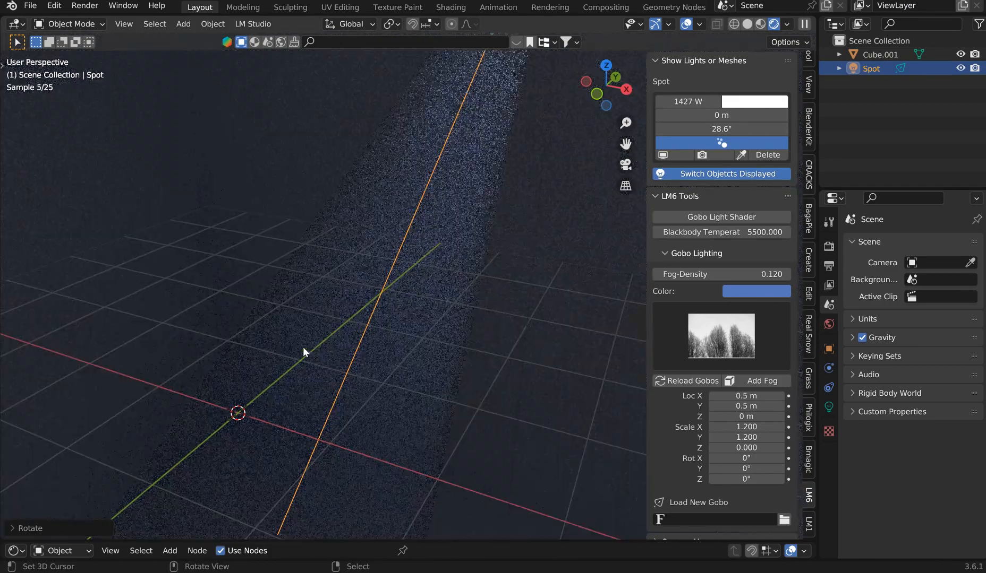
Add a plane at the 3D cursor and scale it up so it catches the projected gobo light
{"action": "key", "text": "shift+a"}
{"action": "mouse_move", "coordinate": [251, 293]}
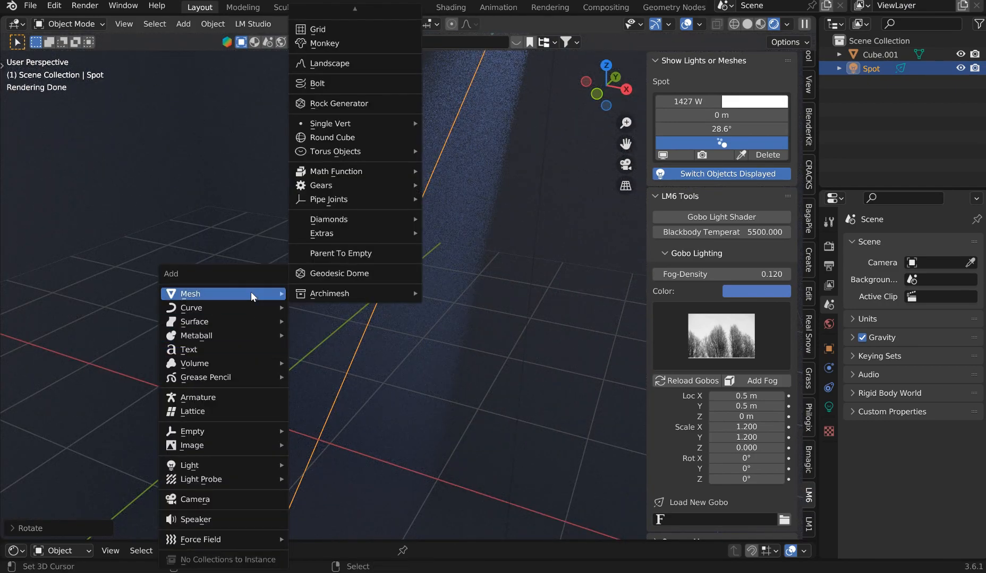
{"action": "key", "text": "shift+a"}
{"action": "mouse_move", "coordinate": [223, 93]}
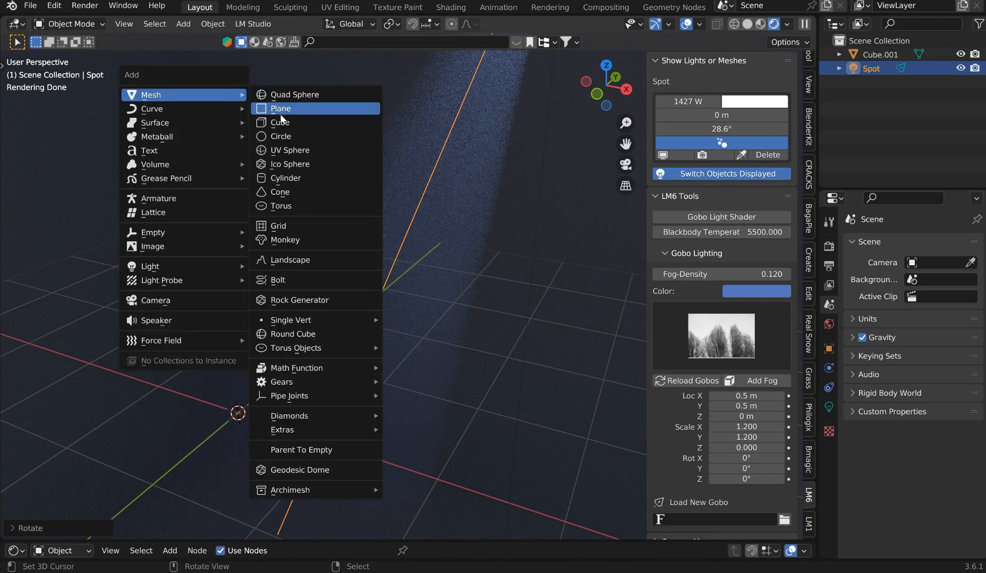
{"action": "left_click", "coordinate": [319, 108]}
{"action": "key", "text": "s"}
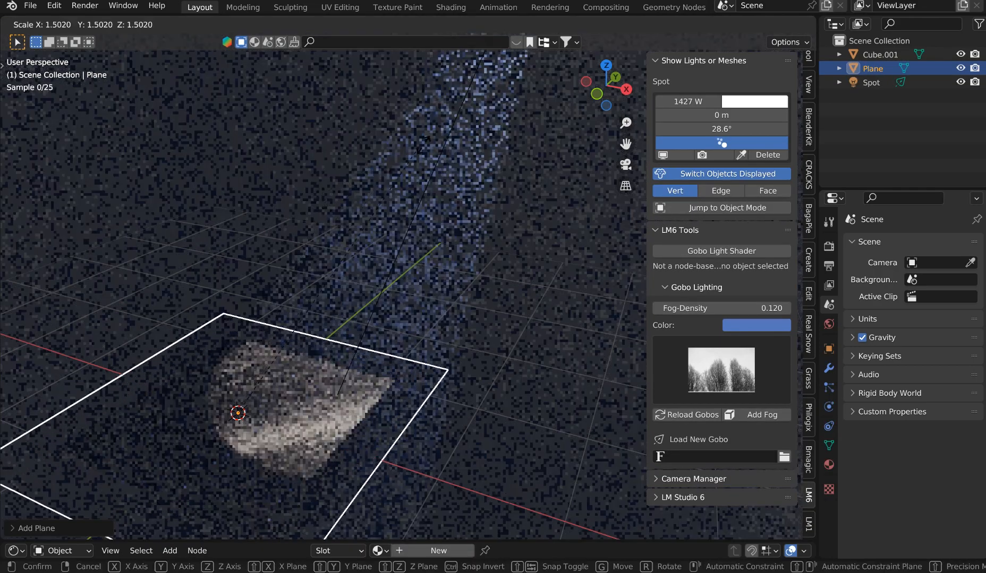
{"action": "key", "text": "Return"}
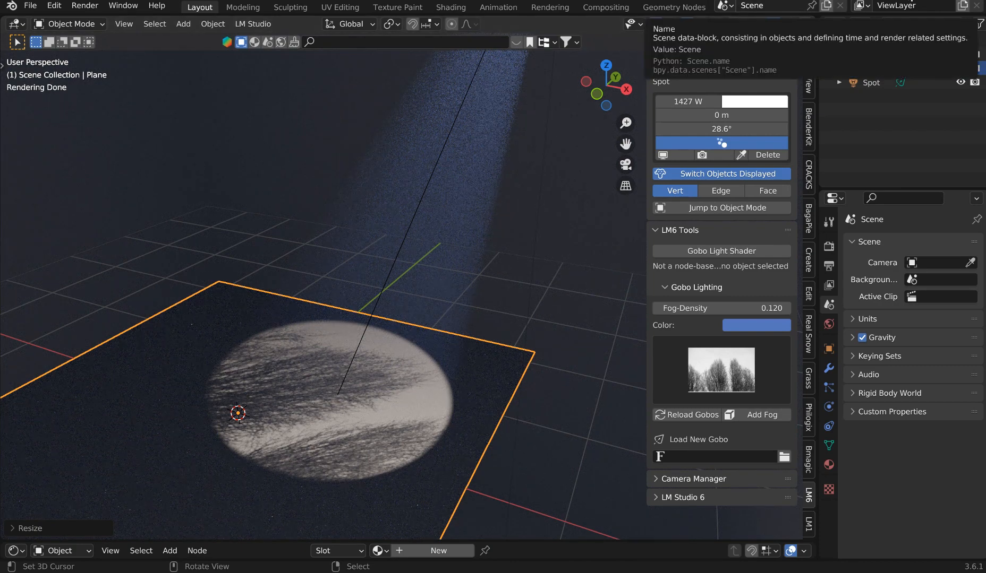
Select the spot light and change its gobo to the round window with the grid of bars
{"action": "left_click", "coordinate": [741, 381]}
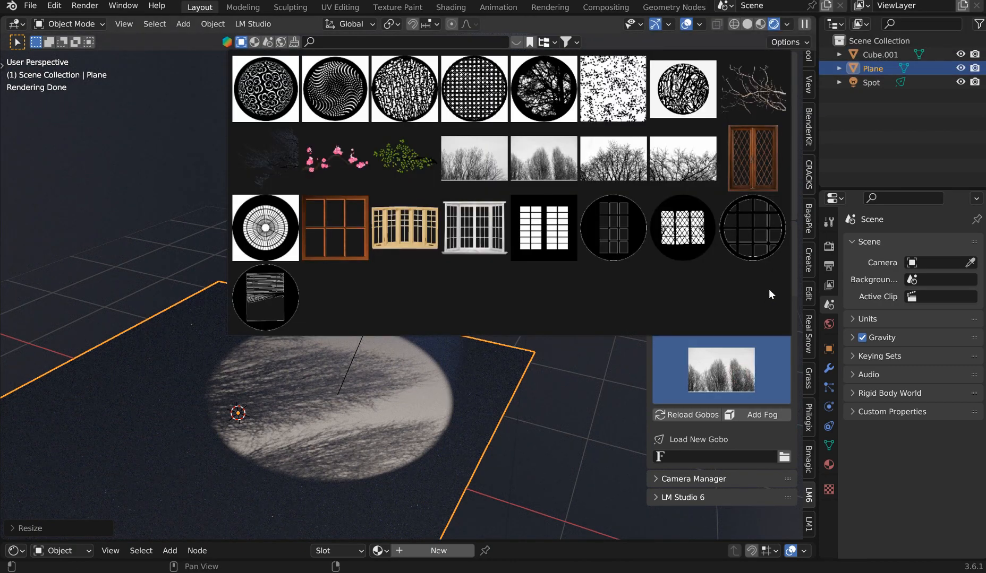
{"action": "left_click", "coordinate": [752, 229]}
{"action": "left_click", "coordinate": [735, 373]}
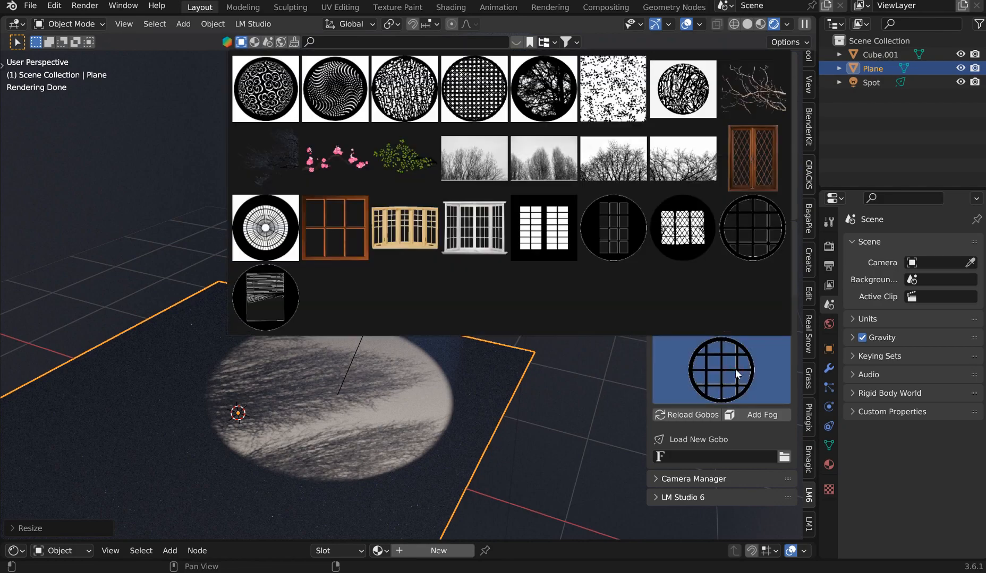
{"action": "left_click", "coordinate": [741, 154]}
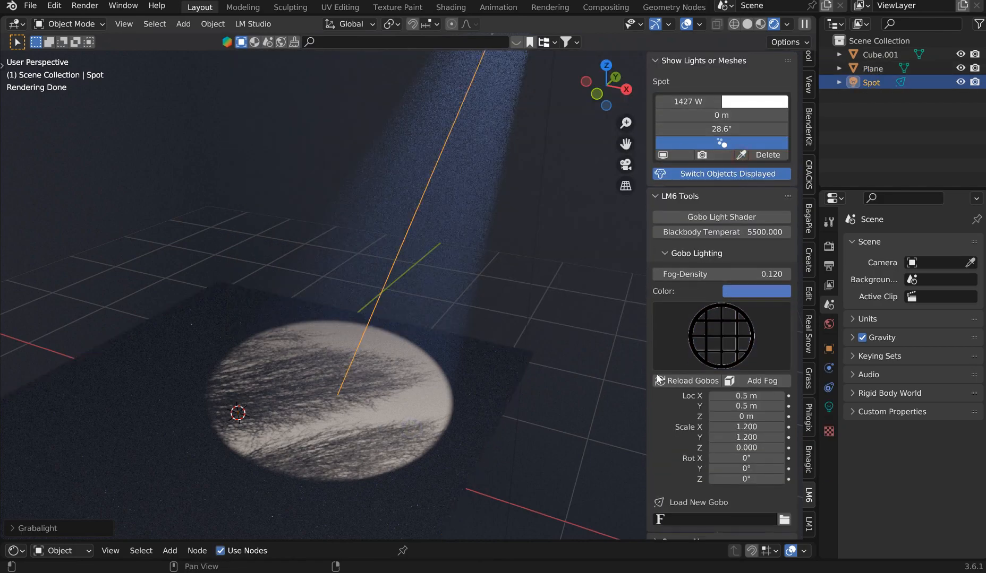
{"action": "left_click", "coordinate": [719, 347]}
{"action": "left_click", "coordinate": [736, 213]}
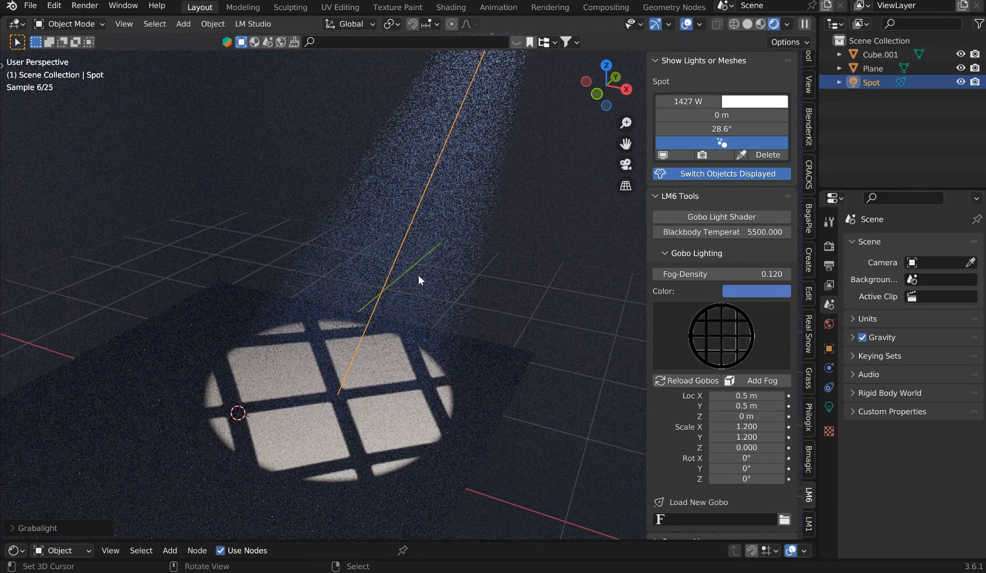
Rotate the spot light slightly so its projected gobo pattern turns on the plane
{"action": "middle_click_drag", "start_coordinate": [423, 300], "coordinate": [446, 312]}
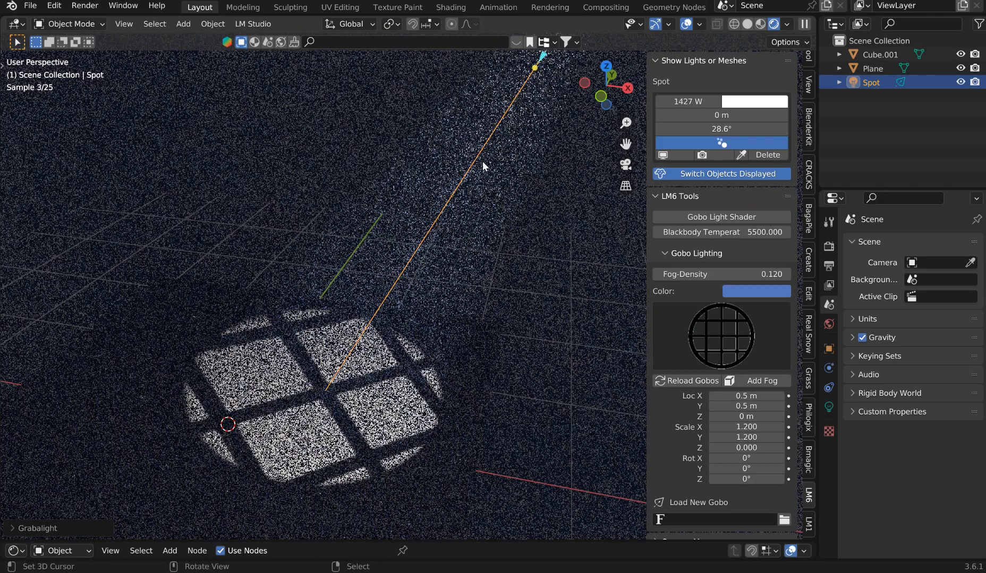
{"action": "middle_click_drag", "start_coordinate": [482, 161], "coordinate": [412, 359], "text": "shift"}
{"action": "key", "text": "r"}
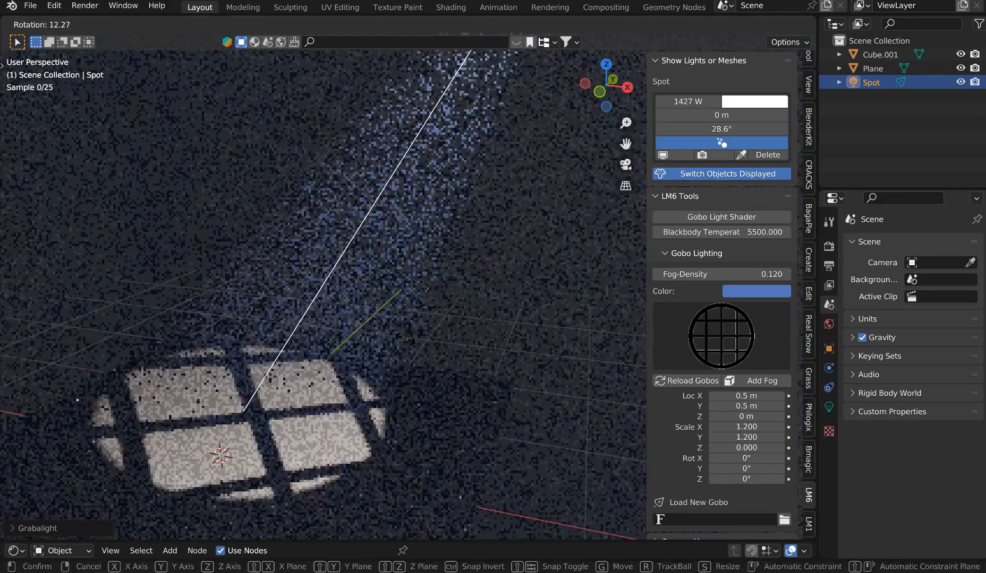
{"action": "left_click", "coordinate": [549, 259]}
Change the spot light's gobo to the six-pane wooden window and set its X and Y scale to 3.440
{"action": "left_click", "coordinate": [701, 334]}
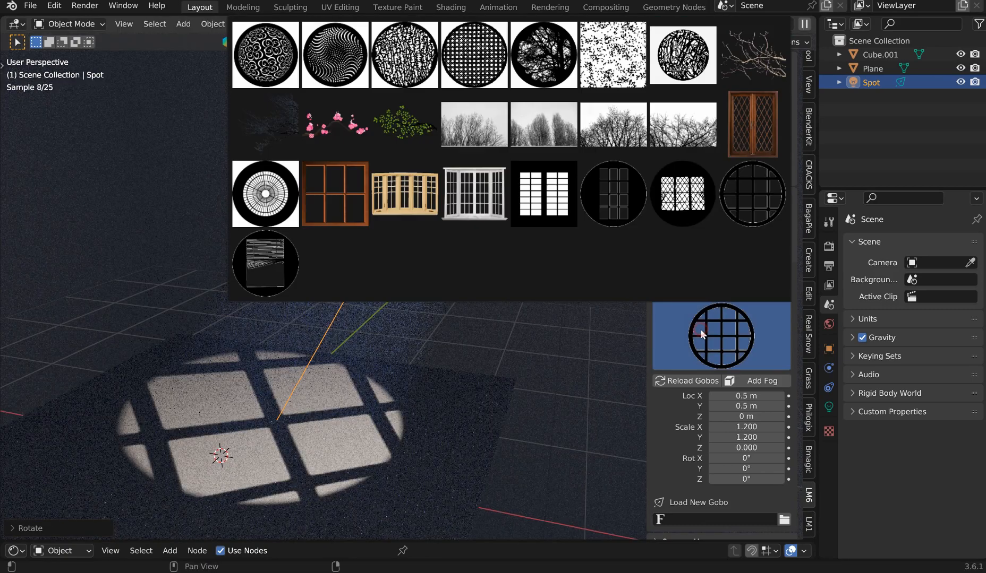
{"action": "left_click", "coordinate": [334, 194]}
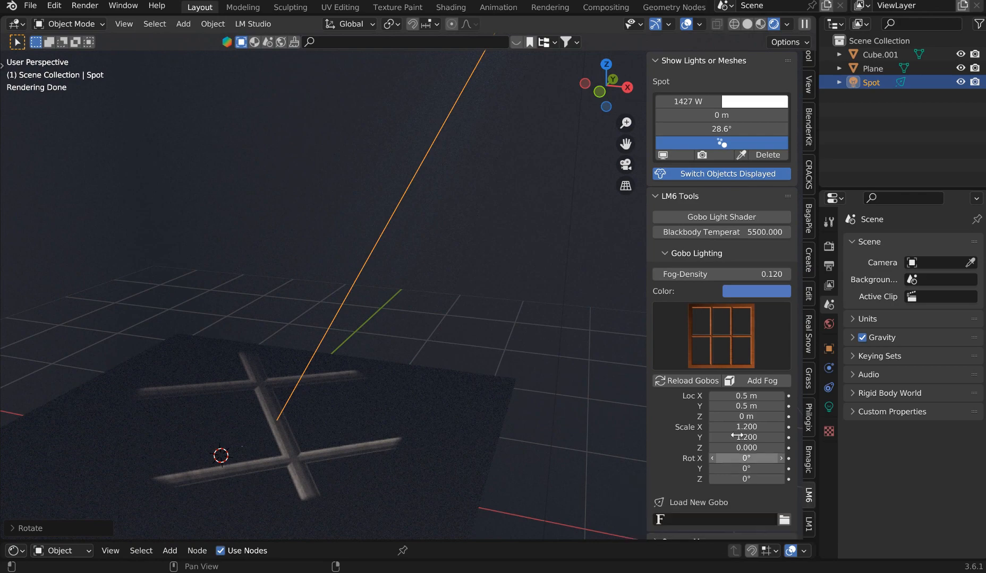
{"action": "left_click", "coordinate": [749, 427]}
{"action": "left_click_drag", "start_coordinate": [750, 427], "coordinate": [869, 428]}
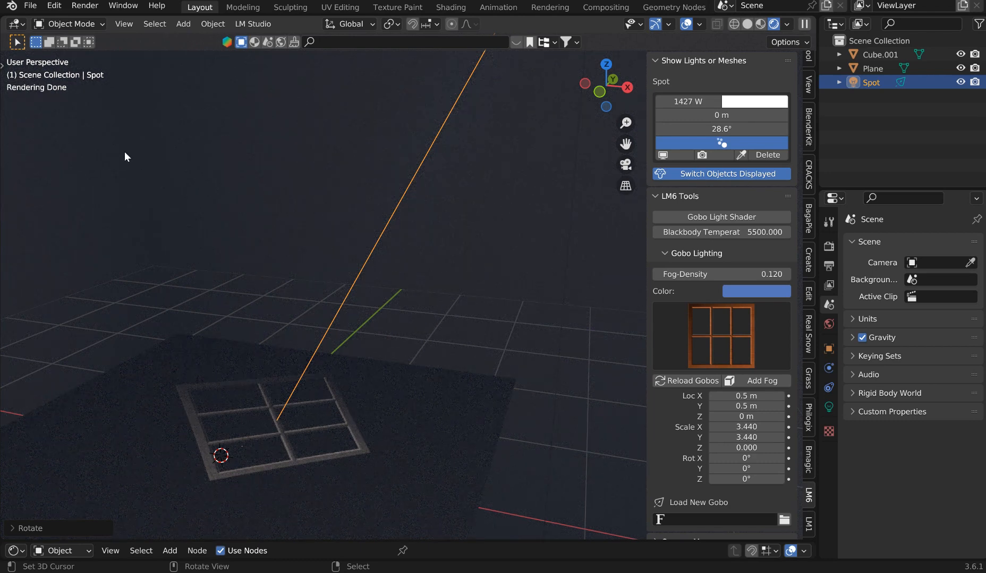
Look over the LM Studio light setup options and the shortcuts in the LM Studio 6 add-on preferences
{"action": "key", "text": "shift+l"}
{"action": "left_click", "coordinate": [252, 26]}
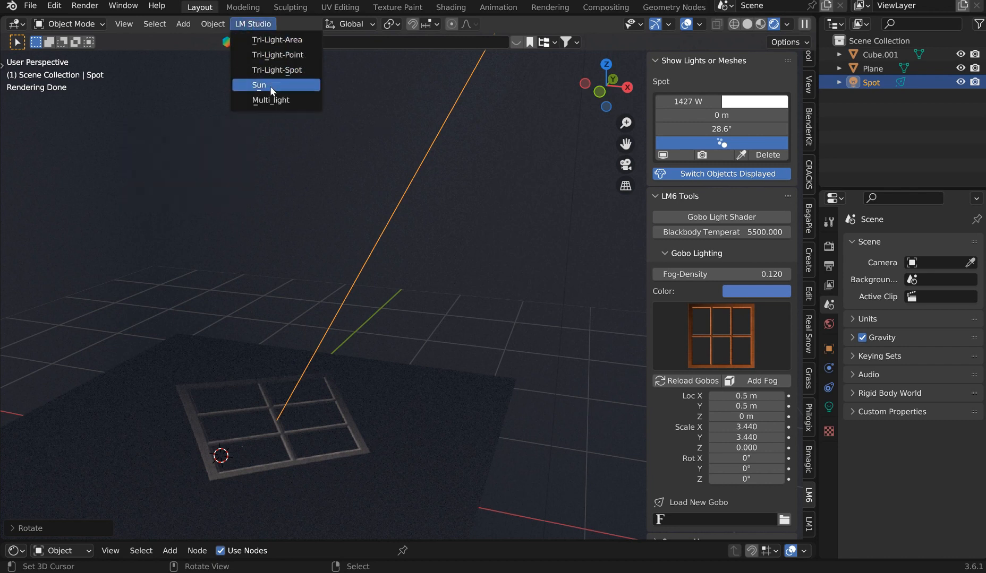
{"action": "left_click", "coordinate": [54, 5]}
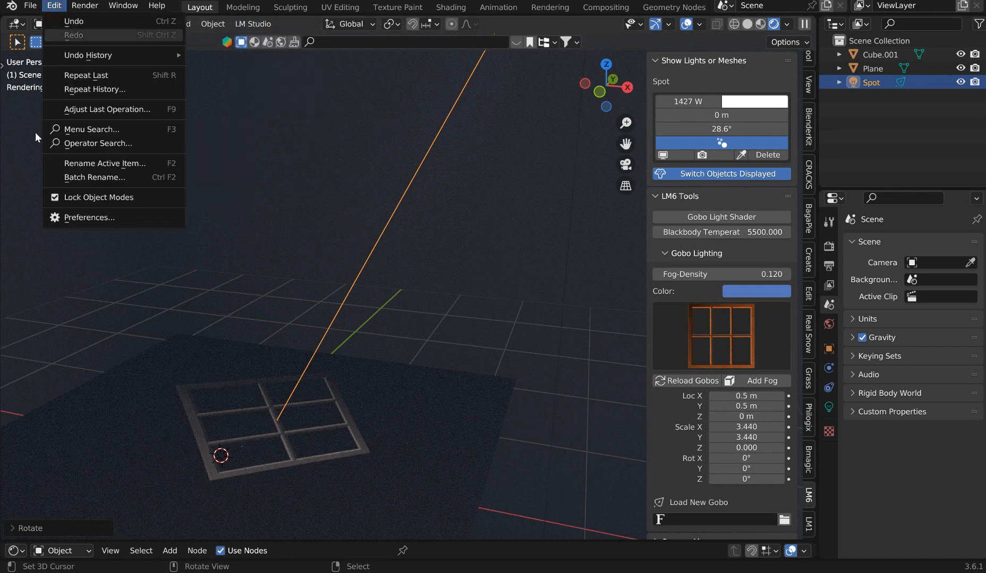
{"action": "left_click", "coordinate": [80, 218]}
{"action": "left_click", "coordinate": [125, 85]}
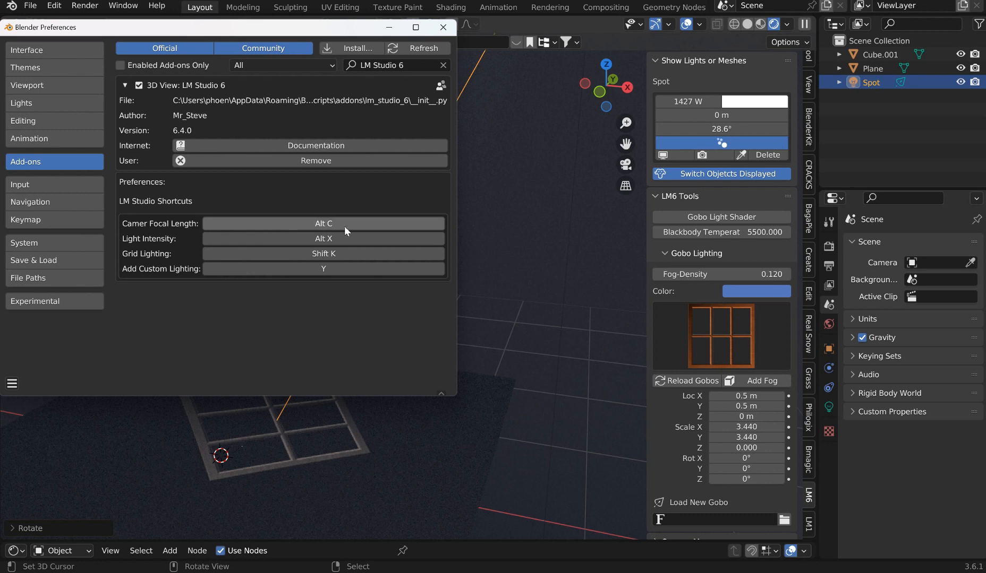
Show the Camera Manager settings and add a camera to the scene
{"action": "left_click", "coordinate": [653, 201]}
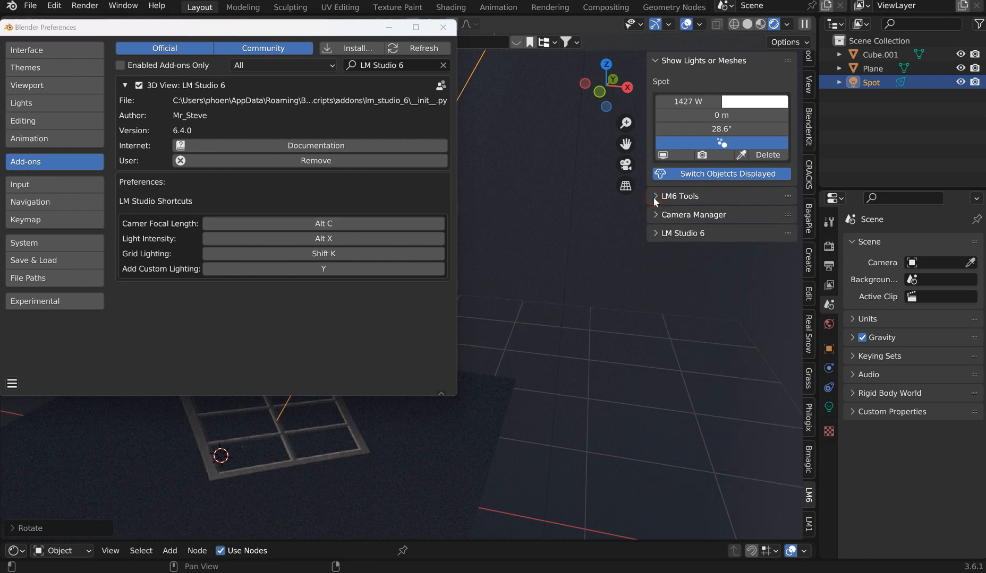
{"action": "left_click", "coordinate": [655, 215]}
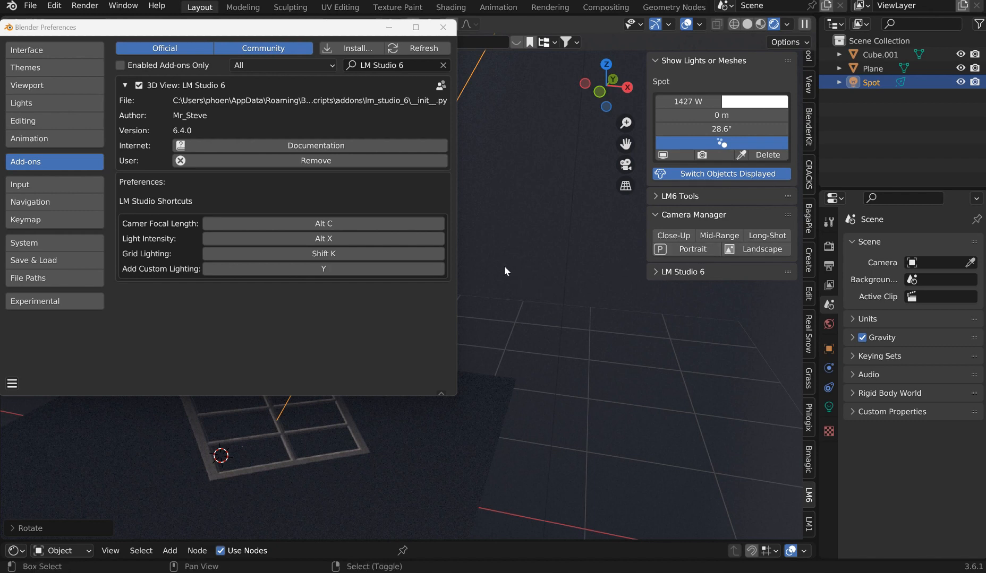
{"action": "key", "text": "shift+a"}
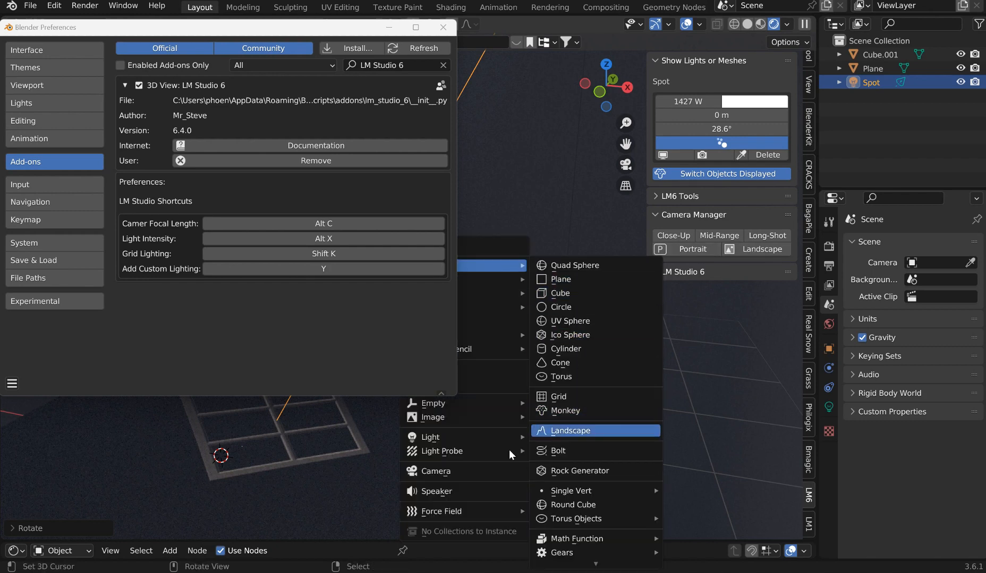
{"action": "left_click", "coordinate": [477, 472]}
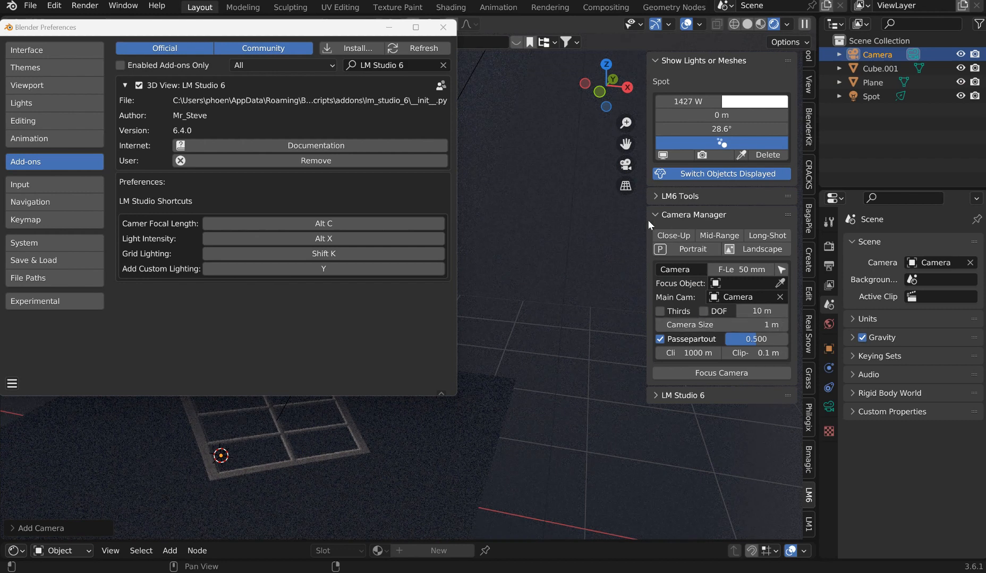
Collapse the camera and light settings and expand the LM6 Tools and LM Studio 6 sections
{"action": "left_click", "coordinate": [663, 214]}
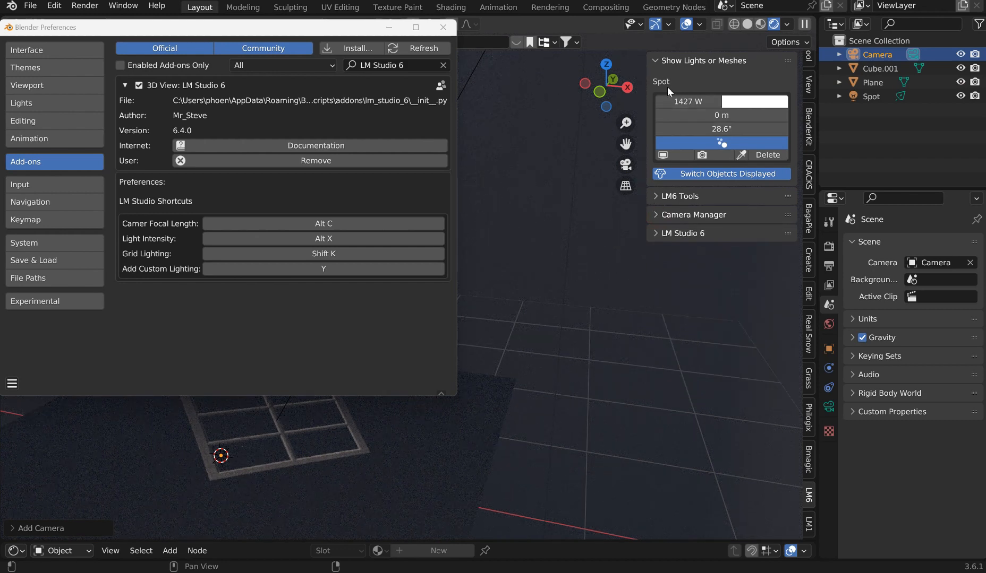
{"action": "left_click", "coordinate": [651, 64]}
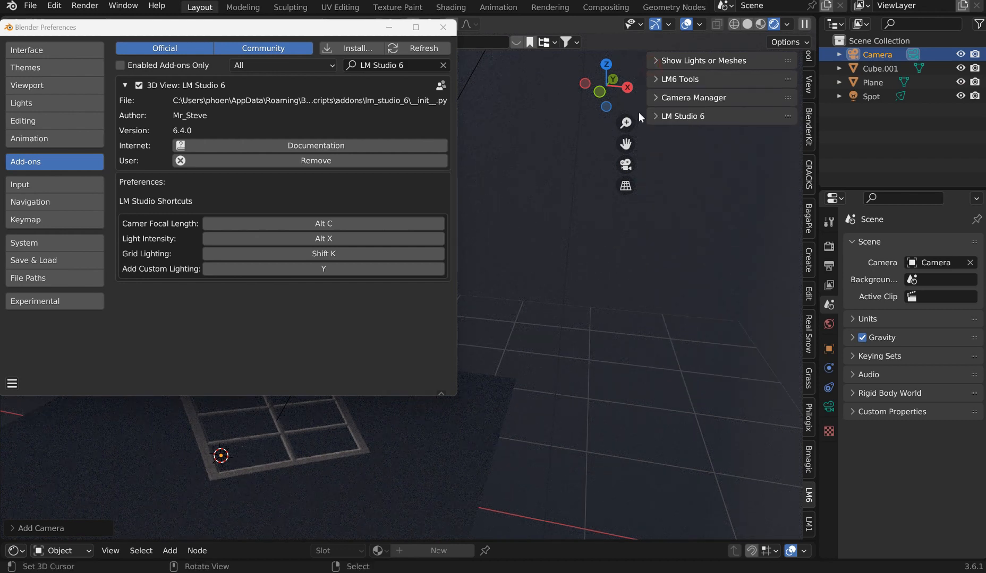
{"action": "left_click", "coordinate": [654, 81]}
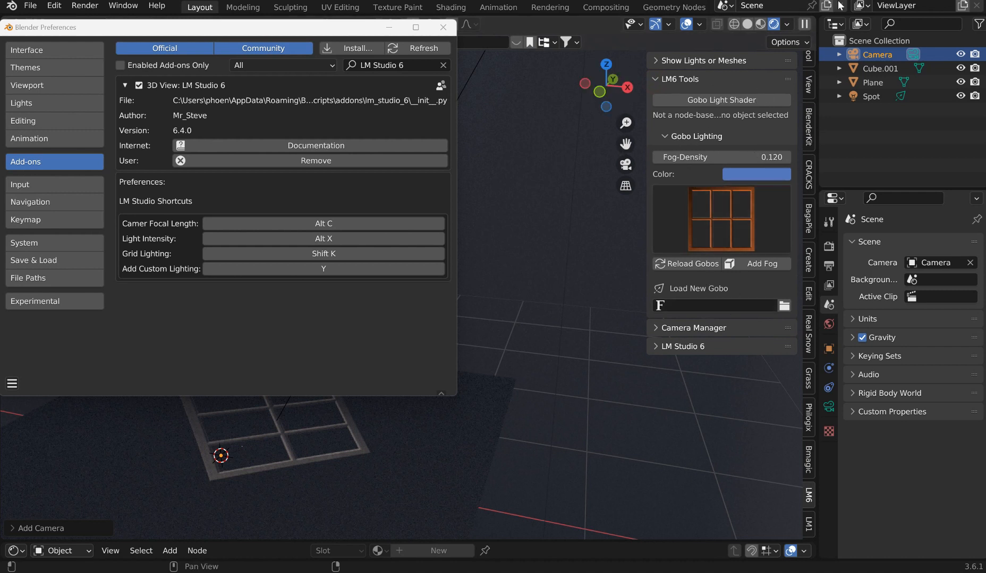
{"action": "left_click", "coordinate": [655, 331]}
{"action": "left_click", "coordinate": [656, 333]}
{"action": "left_click", "coordinate": [663, 347]}
{"action": "scroll", "coordinate": [732, 367], "scroll_direction": "down", "scroll_amount": 2}
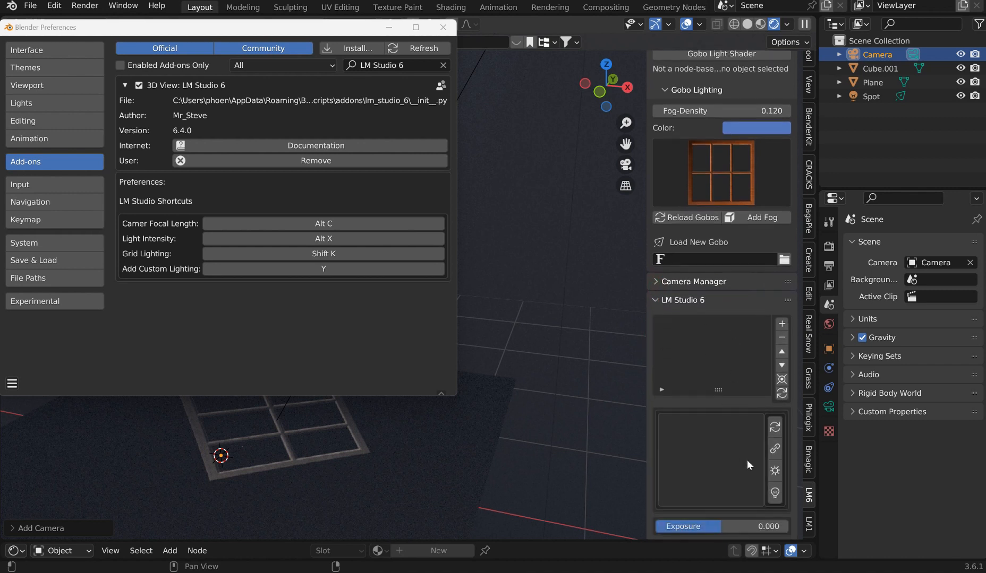
Reload the LM Studio 6 lighting presets, browse their thumbnails without changing the preset, and close the preferences
{"action": "left_click", "coordinate": [775, 427]}
{"action": "left_click", "coordinate": [709, 437]}
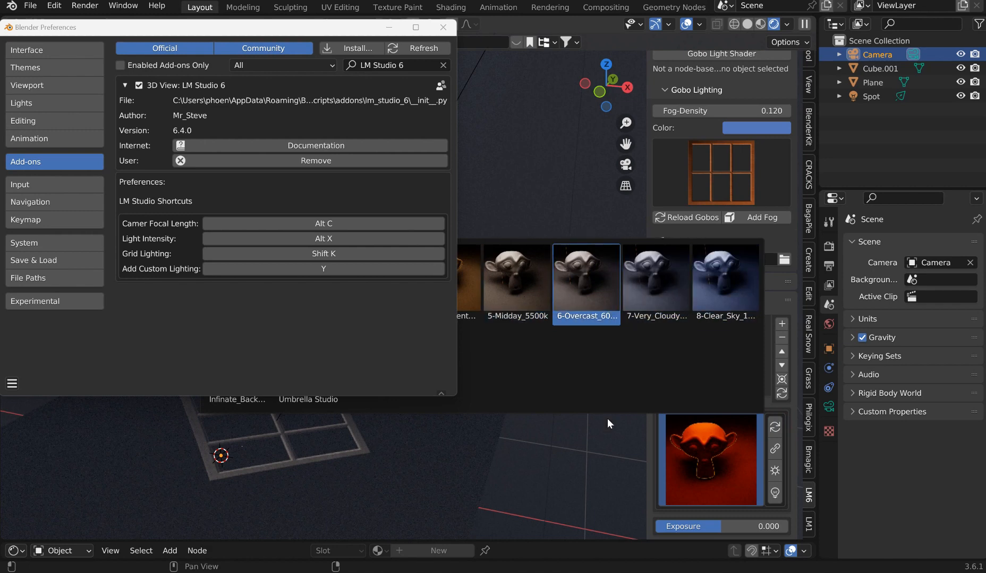
{"action": "left_click", "coordinate": [443, 27]}
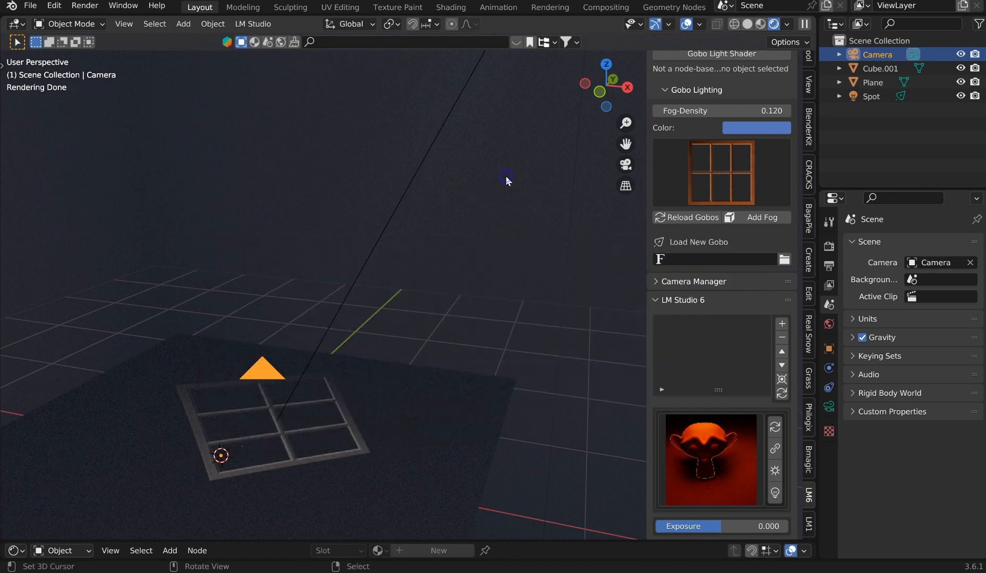
Select all objects in the scene and store the current setup as a new LM Studio 6 collection
{"action": "middle_click_drag", "start_coordinate": [545, 385], "coordinate": [554, 393]}
{"action": "scroll", "coordinate": [748, 482], "scroll_direction": "down", "scroll_amount": 3}
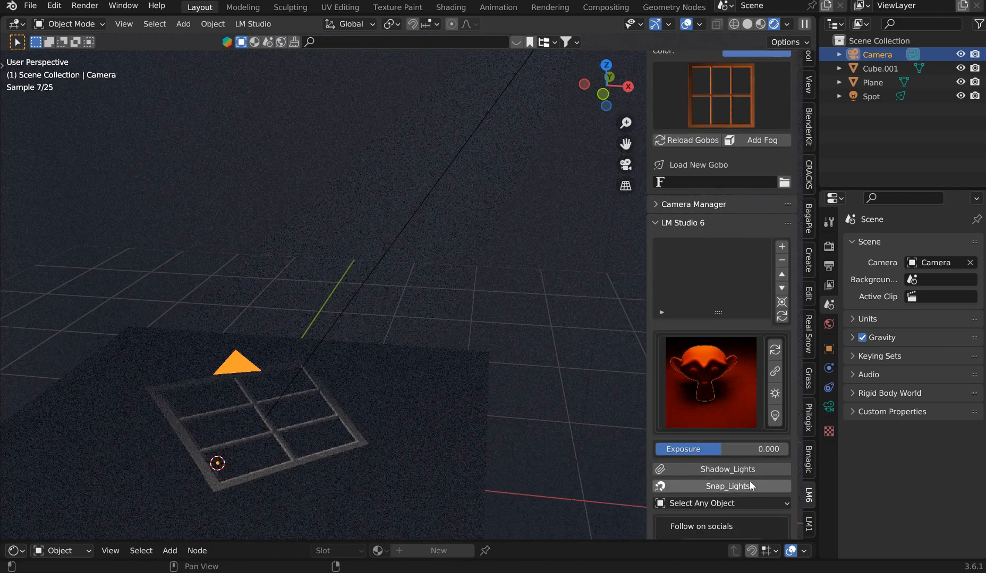
{"action": "scroll", "coordinate": [749, 480], "scroll_direction": "down", "scroll_amount": 2}
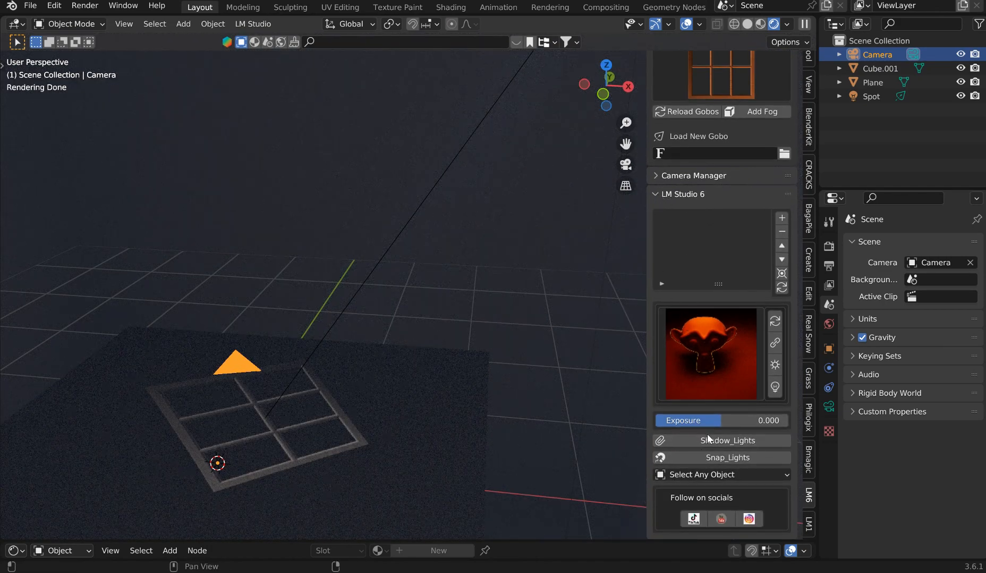
{"action": "scroll", "coordinate": [737, 174], "scroll_direction": "up", "scroll_amount": 2}
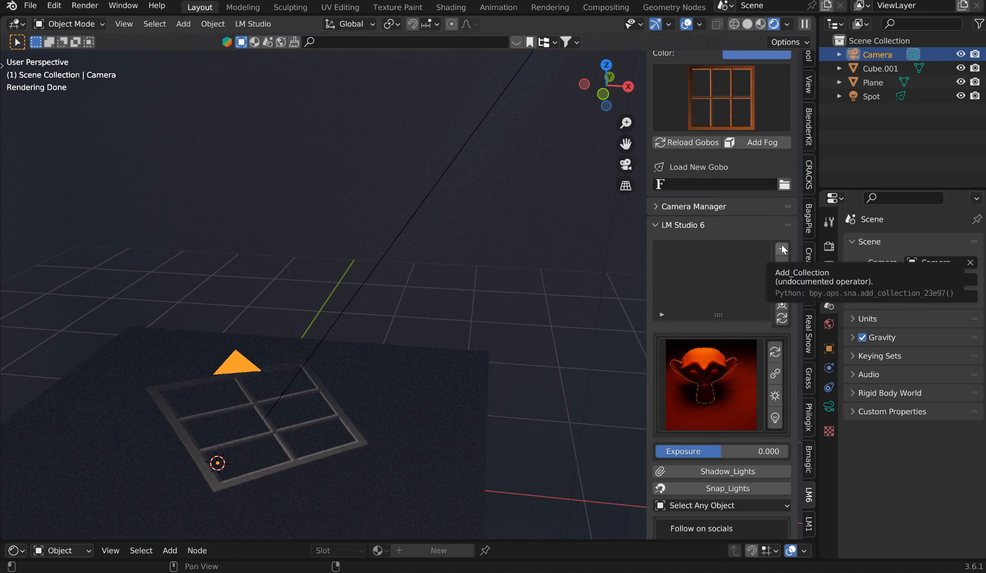
{"action": "scroll", "coordinate": [516, 217], "scroll_direction": "down", "scroll_amount": 2}
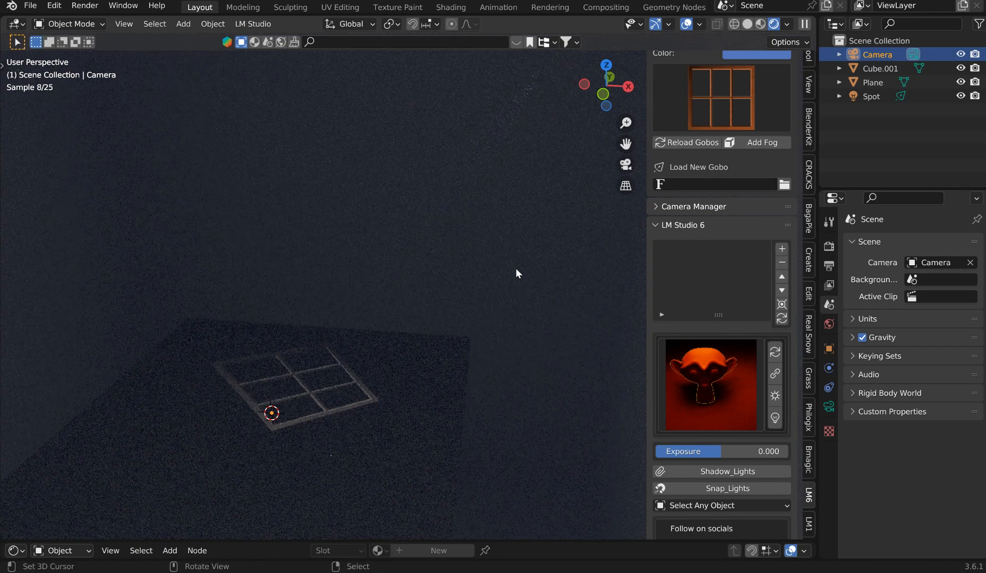
{"action": "key", "text": "a"}
{"action": "scroll", "coordinate": [515, 268], "scroll_direction": "down", "scroll_amount": 1}
{"action": "middle_click_drag", "start_coordinate": [515, 268], "coordinate": [491, 272]}
{"action": "scroll", "coordinate": [491, 272], "scroll_direction": "up", "scroll_amount": 4}
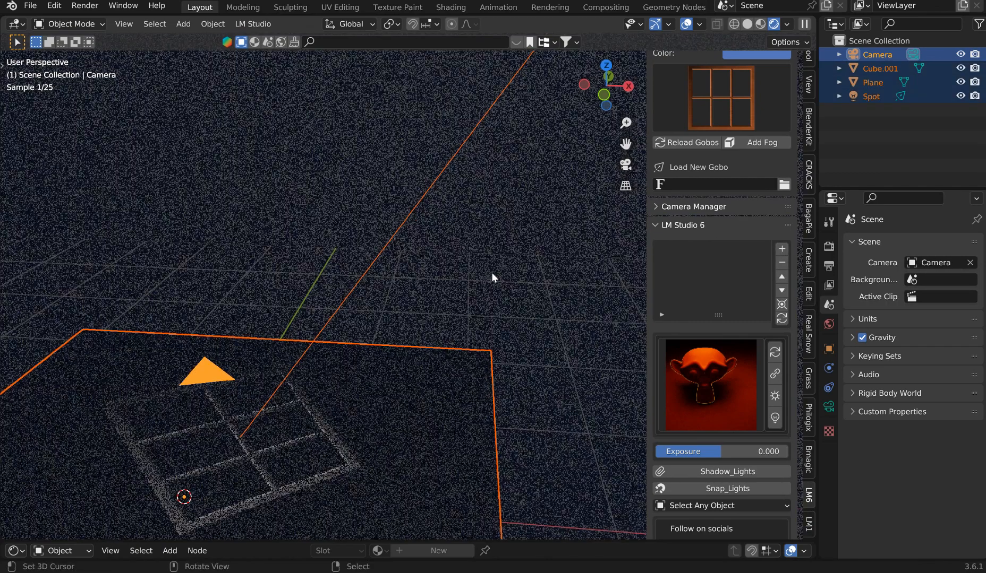
{"action": "left_click", "coordinate": [781, 249]}
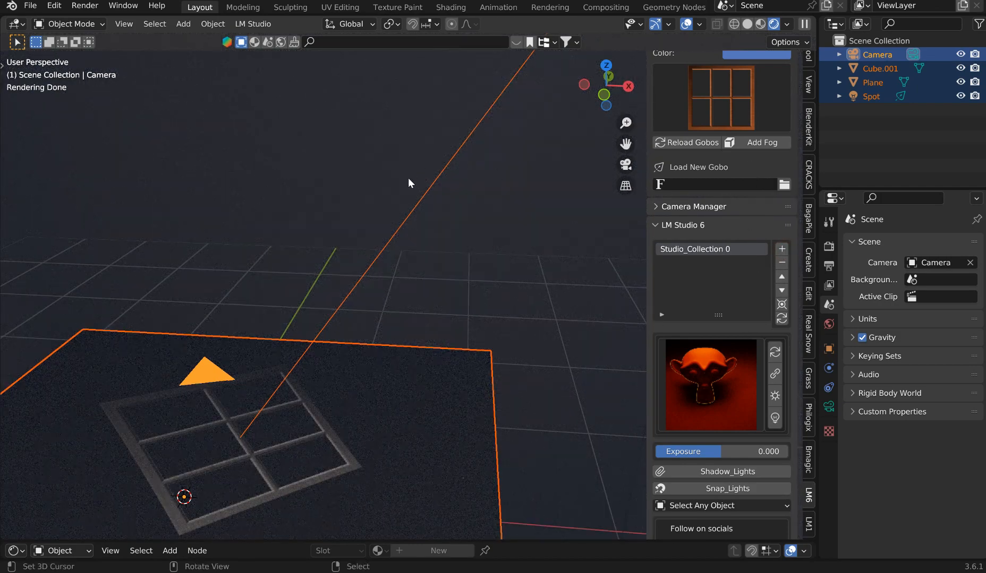
Scale up the ground plane that catches the gobo light
{"action": "left_click", "coordinate": [398, 383]}
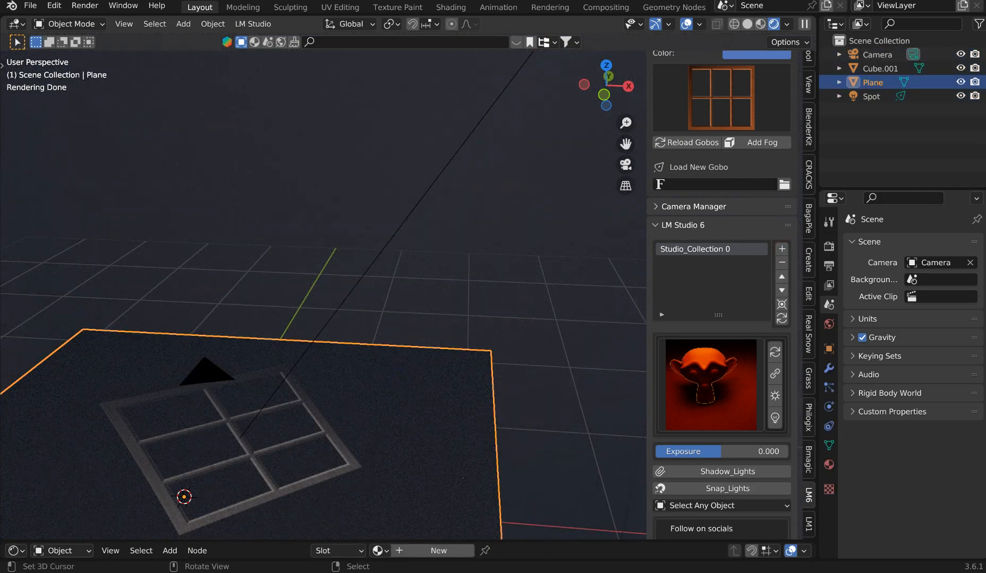
{"action": "key", "text": "s"}
{"action": "left_click", "coordinate": [533, 240]}
{"action": "middle_click_drag", "start_coordinate": [532, 240], "coordinate": [511, 272], "text": "shift"}
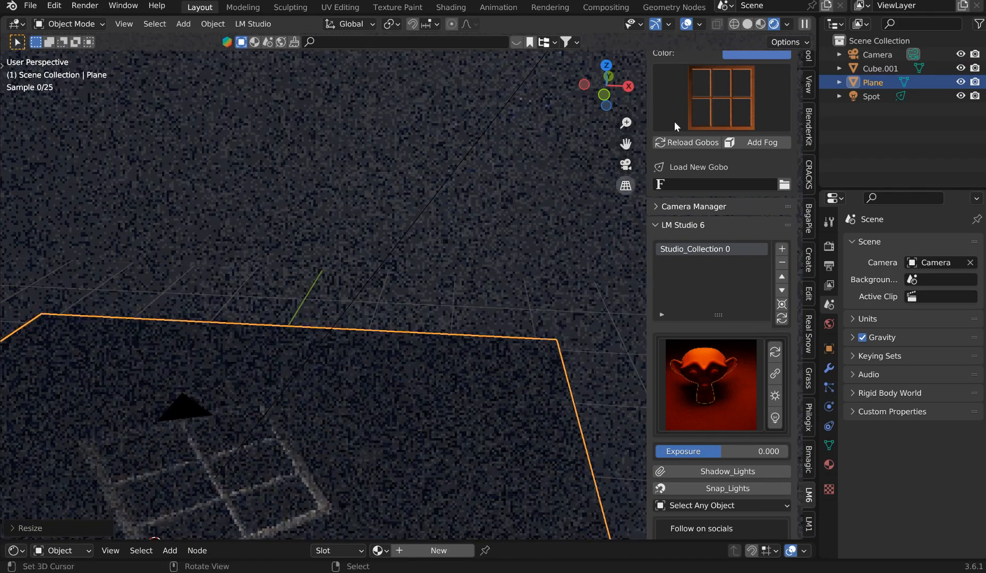
Select the spot light, change its color to blue and raise its intensity to 3352 W
{"action": "scroll", "coordinate": [667, 66], "scroll_direction": "up", "scroll_amount": 4}
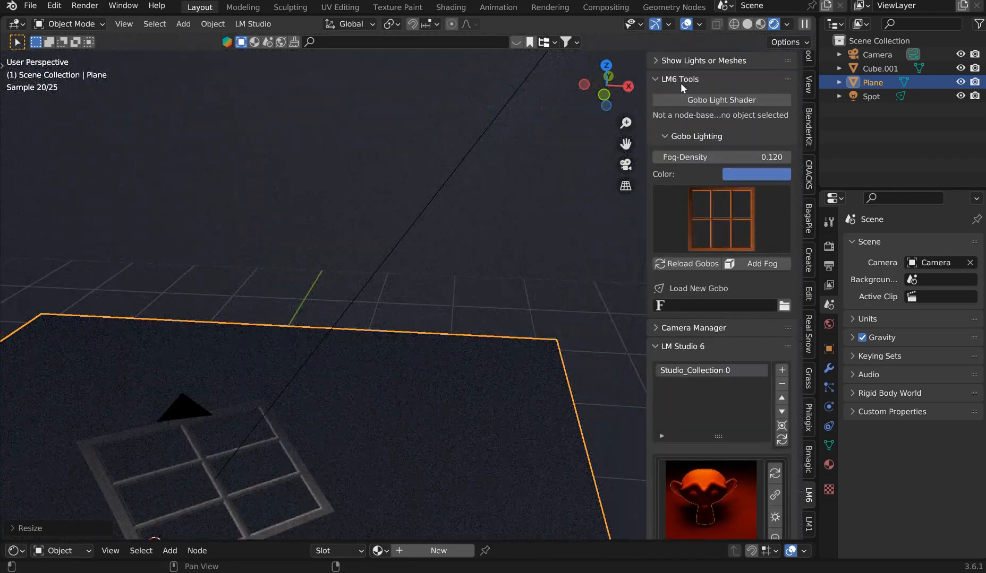
{"action": "left_click", "coordinate": [653, 60]}
{"action": "left_click", "coordinate": [741, 155]}
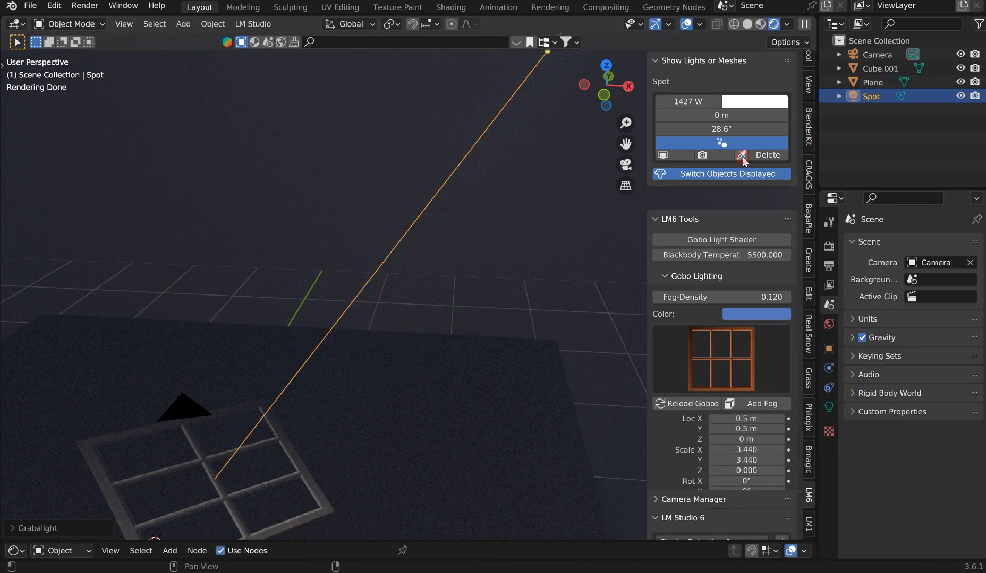
{"action": "left_click", "coordinate": [743, 108]}
{"action": "left_click", "coordinate": [808, 148]}
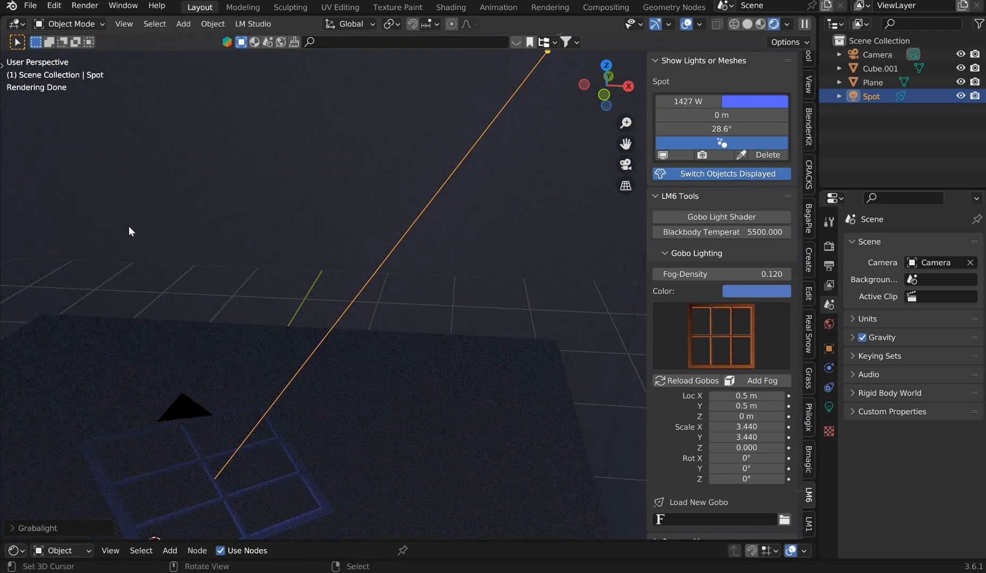
{"action": "key", "text": "alt+i"}
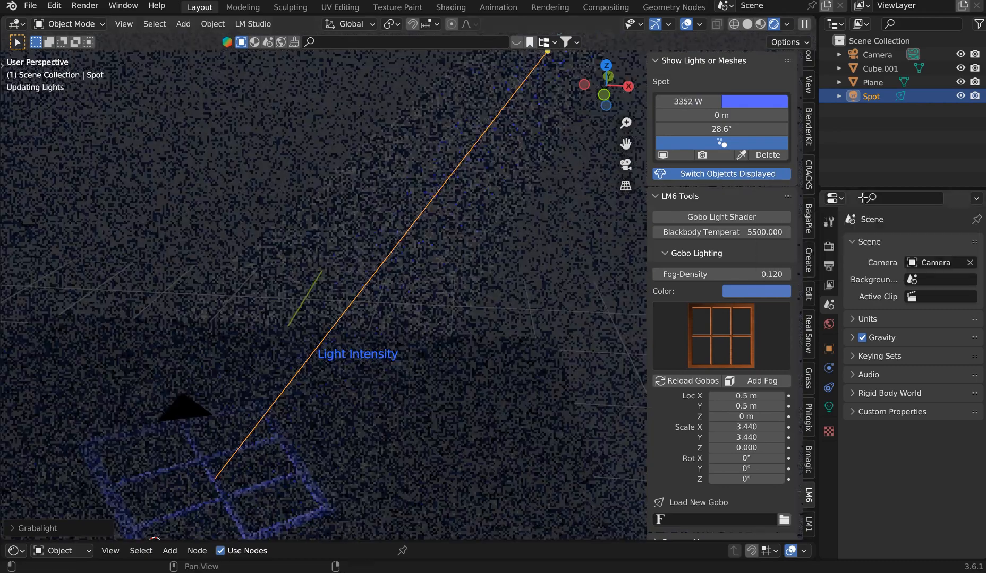
{"action": "left_click", "coordinate": [764, 133]}
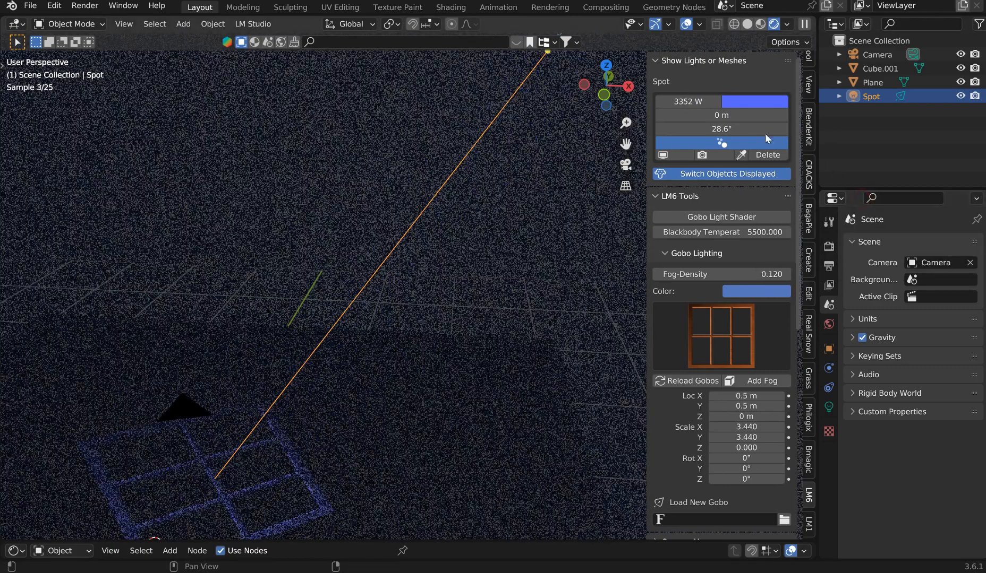
Store the modified setup as a second studio collection and switch back to the first one
{"action": "scroll", "coordinate": [767, 366], "scroll_direction": "down", "scroll_amount": 5}
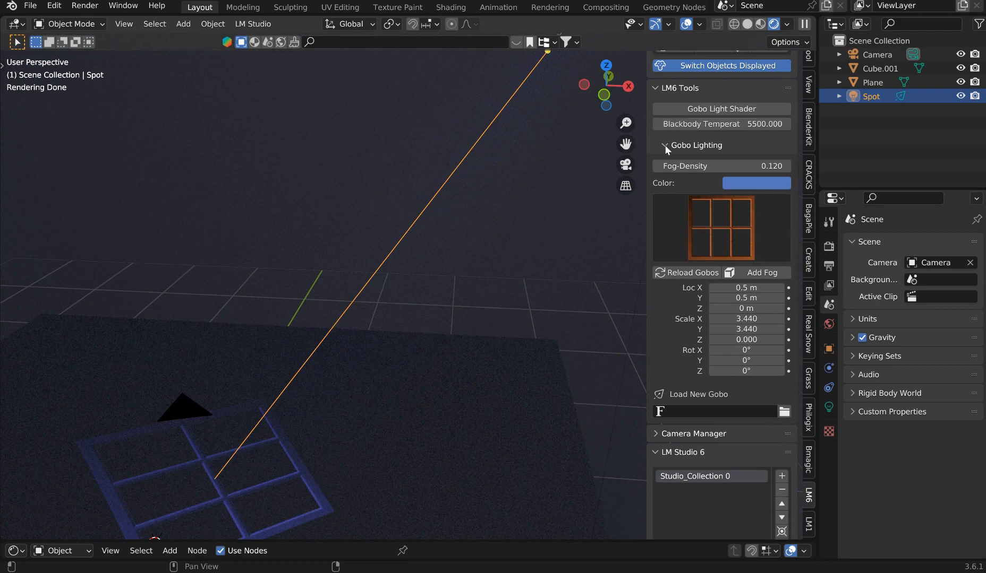
{"action": "left_click", "coordinate": [661, 88]}
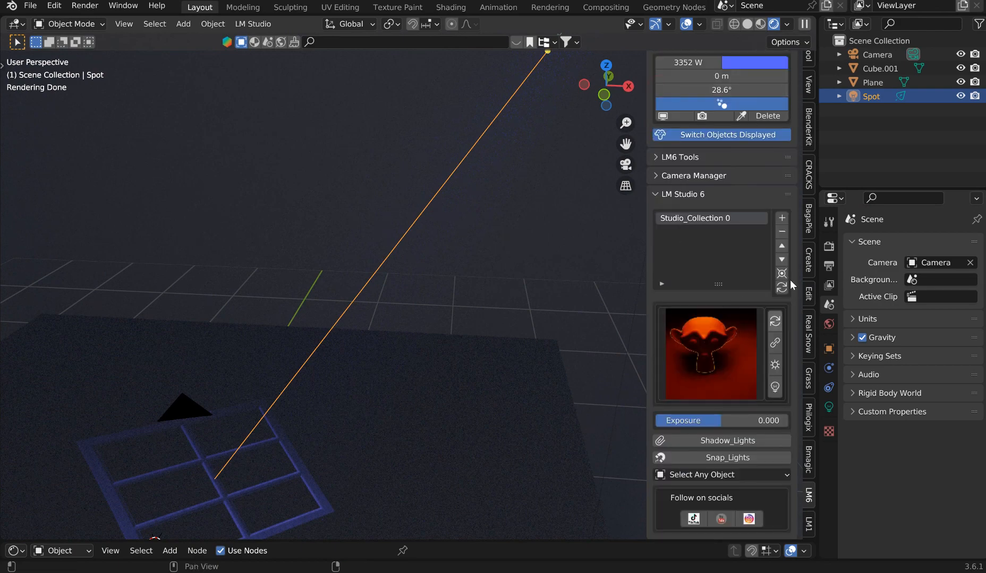
{"action": "left_click", "coordinate": [781, 218]}
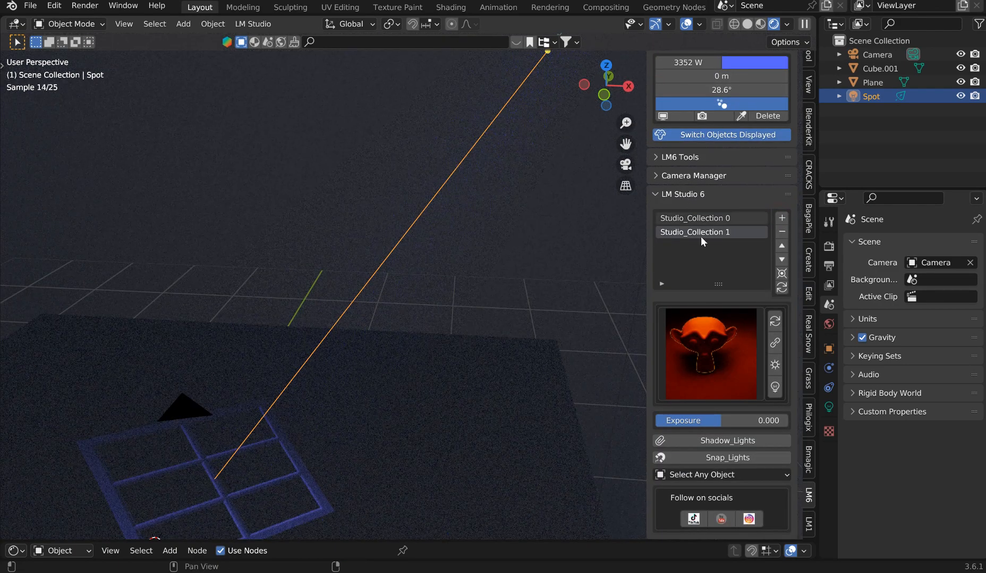
{"action": "left_click", "coordinate": [693, 219]}
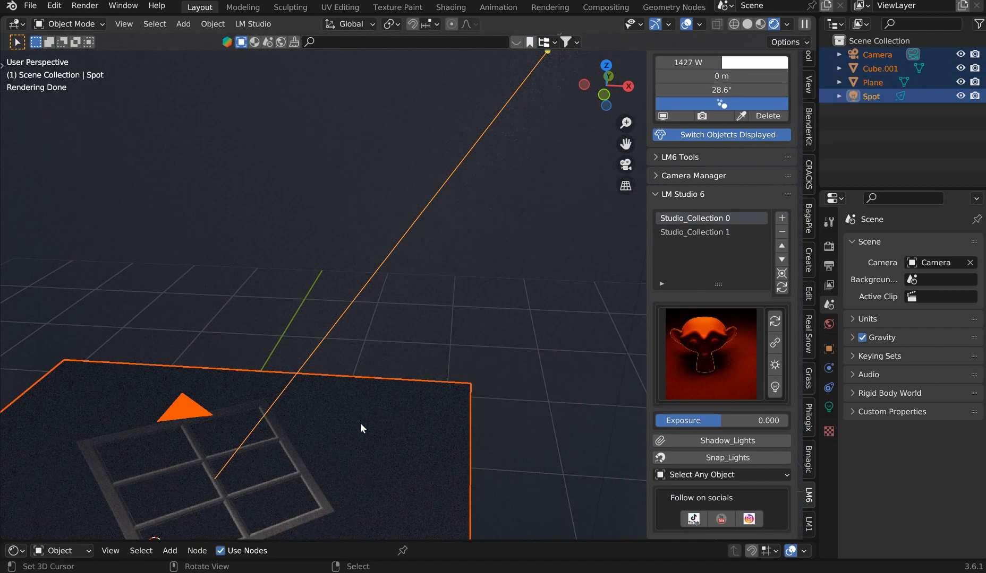
Recall the second stored studio collection and return to Studio_Collection 0
{"action": "left_click", "coordinate": [711, 230]}
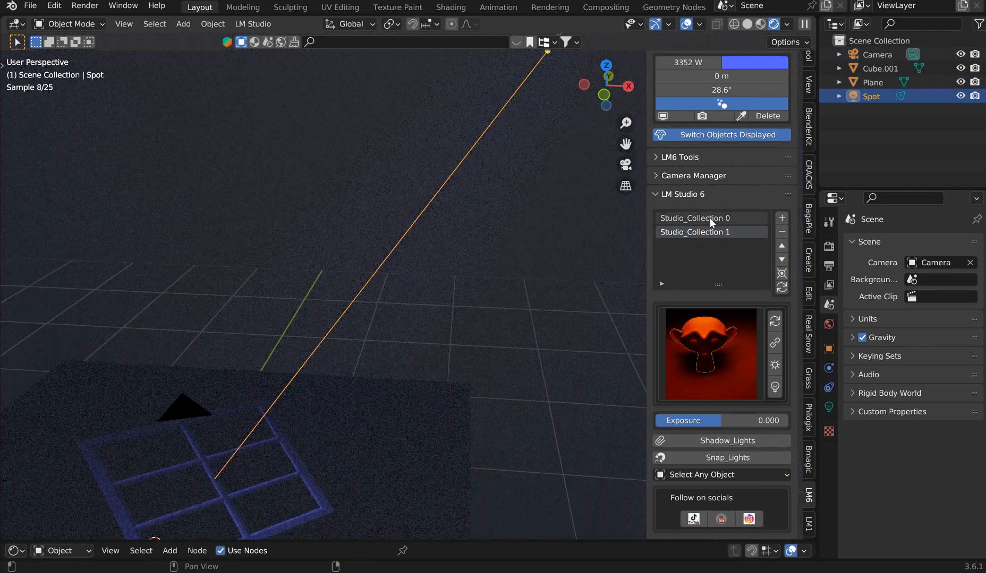
{"action": "left_click", "coordinate": [709, 217]}
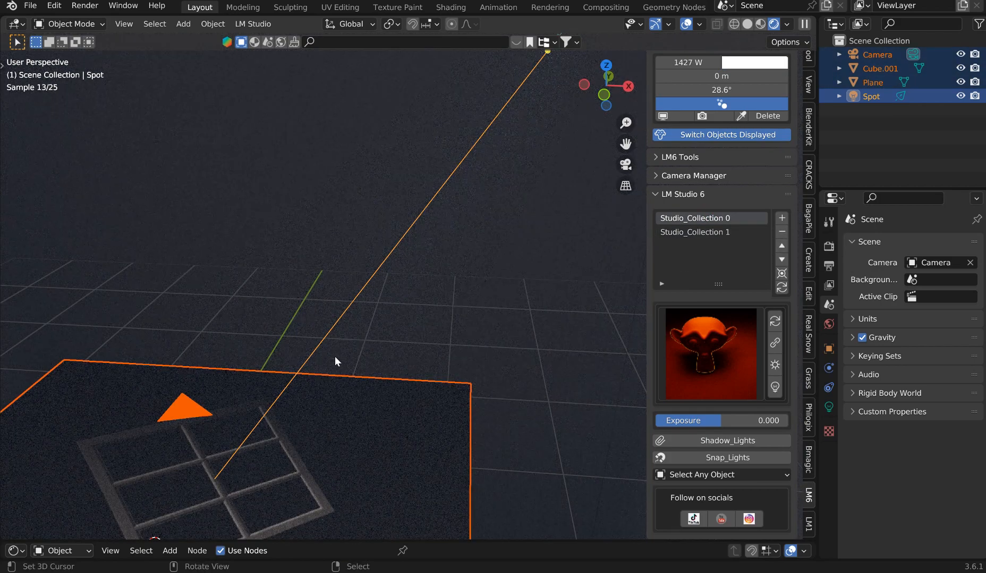
Add the 7-Very_Cloudy_7500k preset lighting setup to the scene
{"action": "middle_click_drag", "start_coordinate": [324, 364], "coordinate": [449, 271]}
{"action": "scroll", "coordinate": [554, 284], "scroll_direction": "down", "scroll_amount": 3}
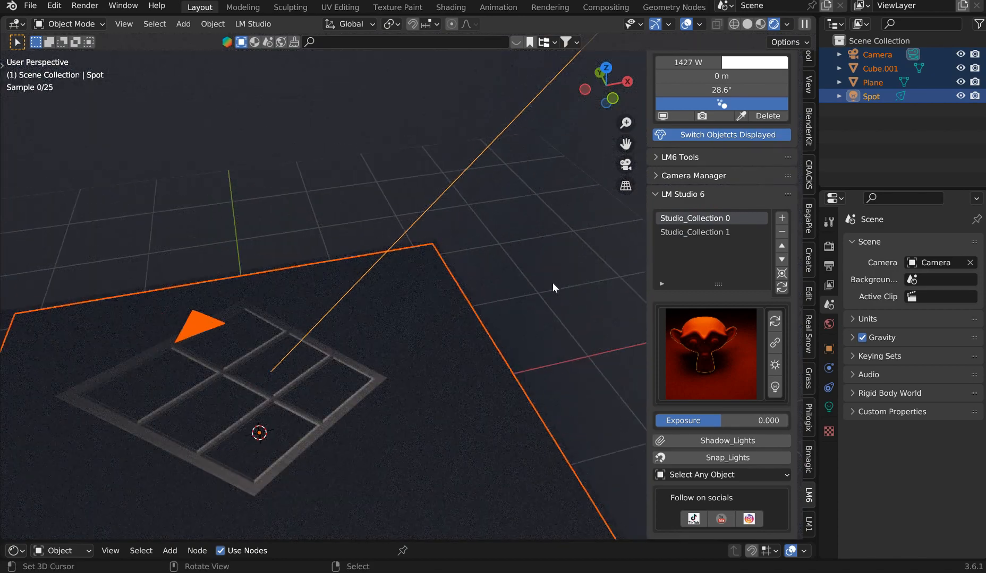
{"action": "left_click", "coordinate": [707, 346]}
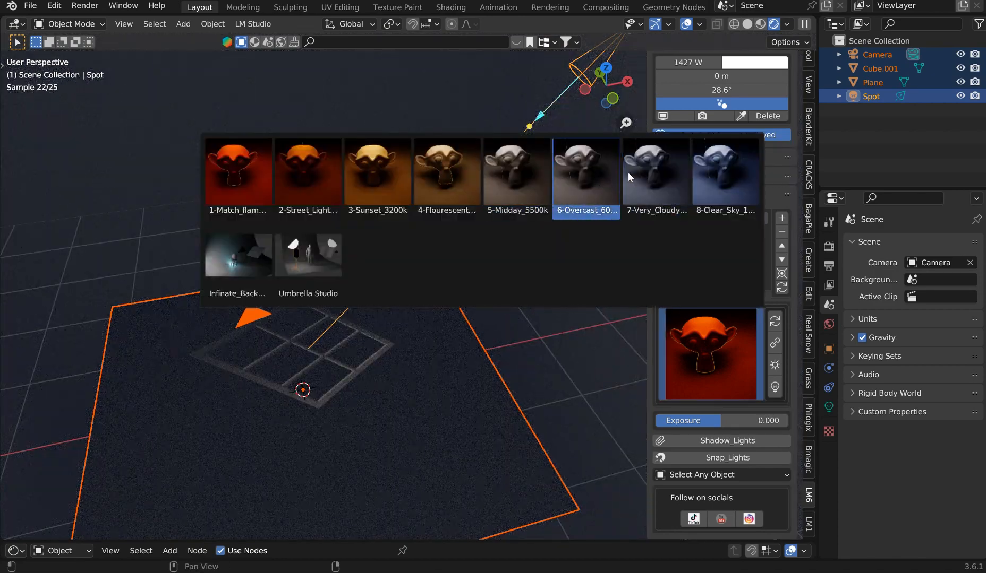
{"action": "left_click", "coordinate": [655, 168]}
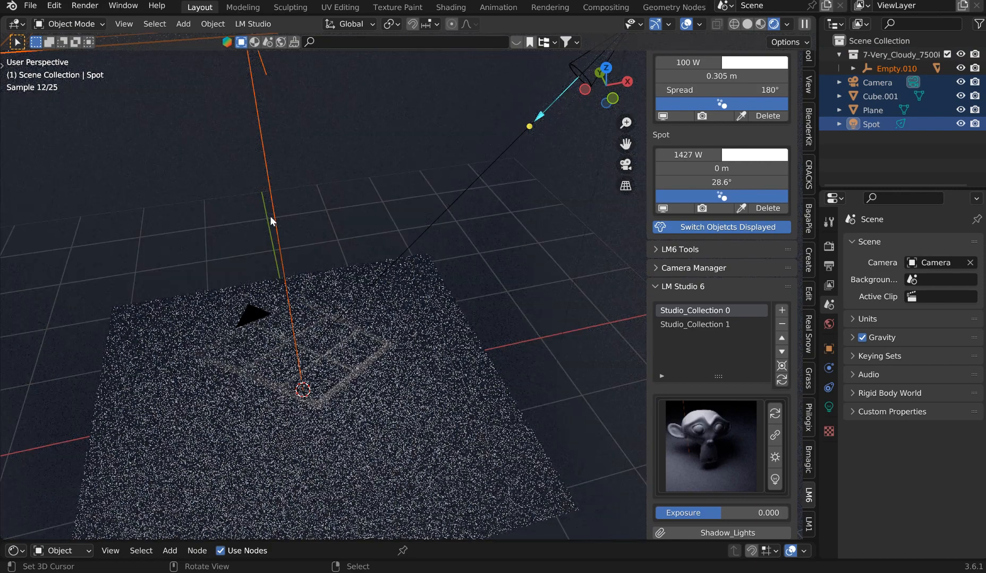
{"action": "middle_click_drag", "start_coordinate": [279, 223], "coordinate": [321, 227], "text": "shift"}
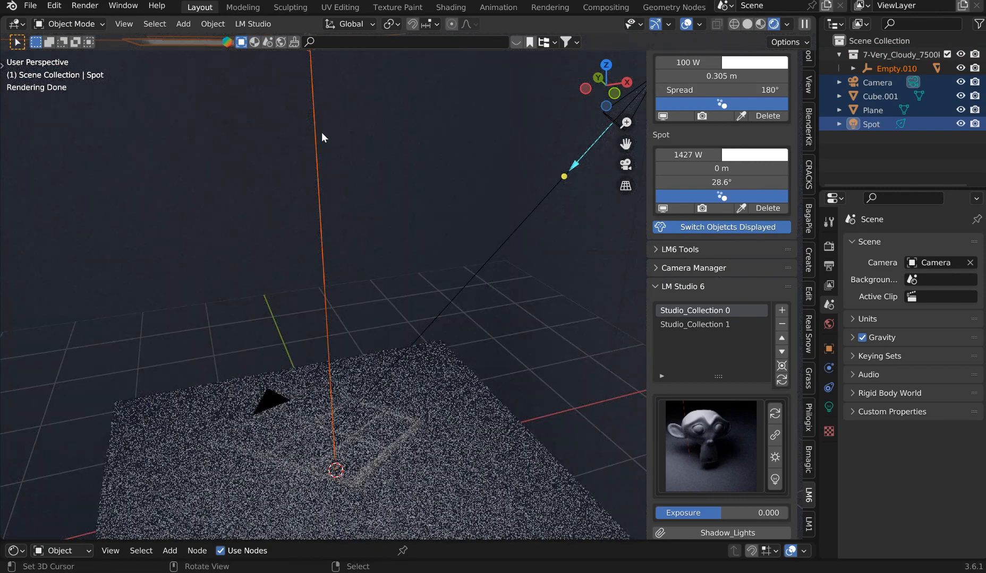
Enlarge the node editor and move the spot light's Blackbody node above the Window_2.png texture node
{"action": "left_click_drag", "start_coordinate": [328, 540], "coordinate": [340, 319]}
{"action": "middle_click_drag", "start_coordinate": [248, 367], "coordinate": [417, 384]}
{"action": "scroll", "coordinate": [422, 391], "scroll_direction": "up", "scroll_amount": 8}
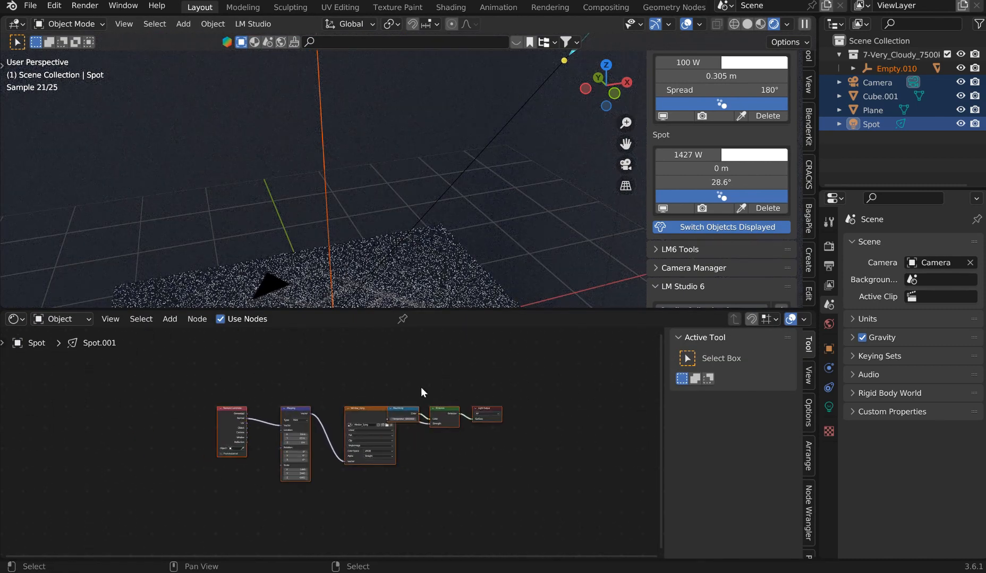
{"action": "middle_click_drag", "start_coordinate": [481, 385], "coordinate": [461, 447]}
{"action": "scroll", "coordinate": [479, 416], "scroll_direction": "up", "scroll_amount": 2}
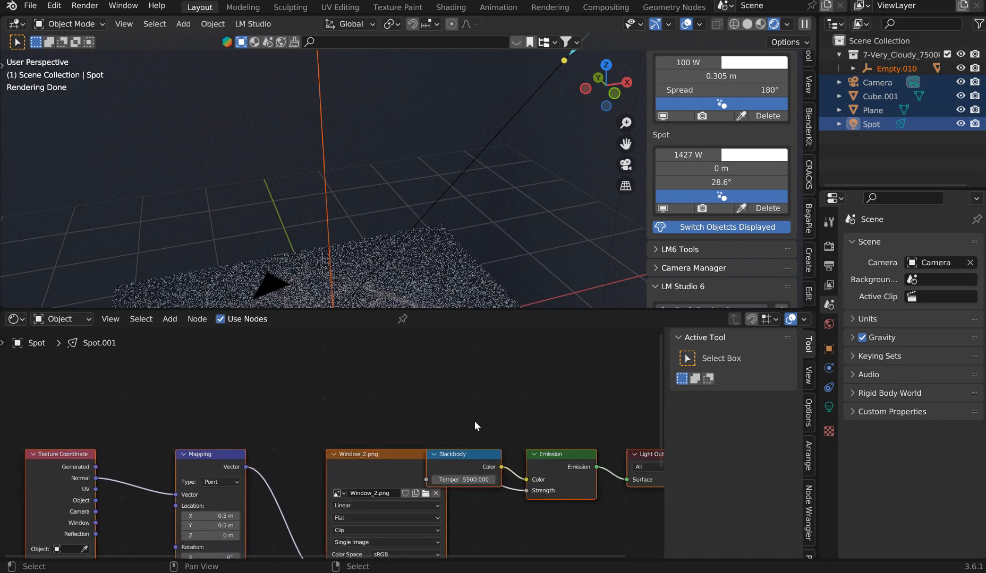
{"action": "left_click_drag", "start_coordinate": [476, 452], "coordinate": [408, 404]}
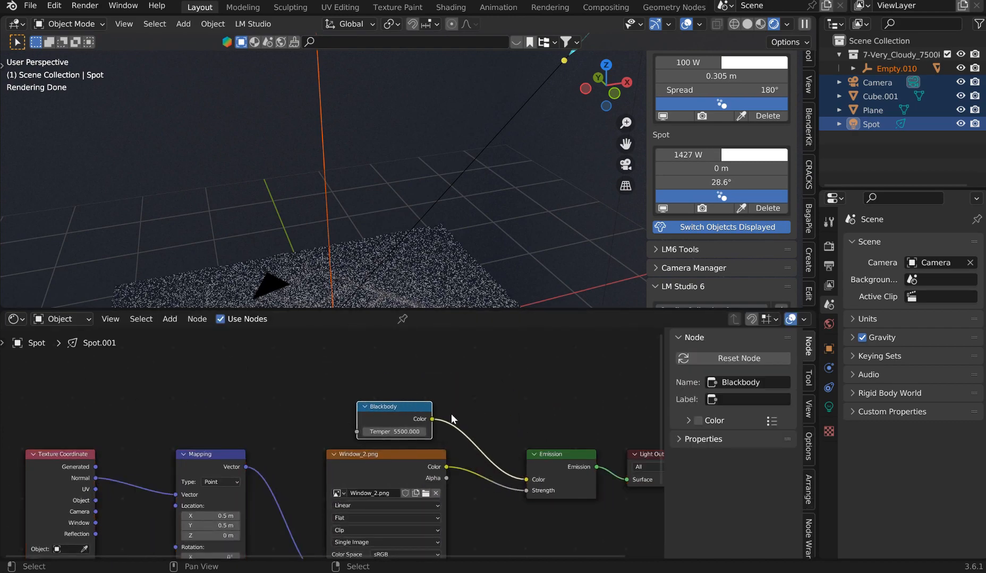
Shrink the node editor and set the spot light's Blackbody temperature to 5614.8
{"action": "left_click_drag", "start_coordinate": [569, 309], "coordinate": [573, 464]}
{"action": "scroll", "coordinate": [481, 234], "scroll_direction": "down", "scroll_amount": 6}
{"action": "middle_click_drag", "start_coordinate": [531, 218], "coordinate": [532, 217]}
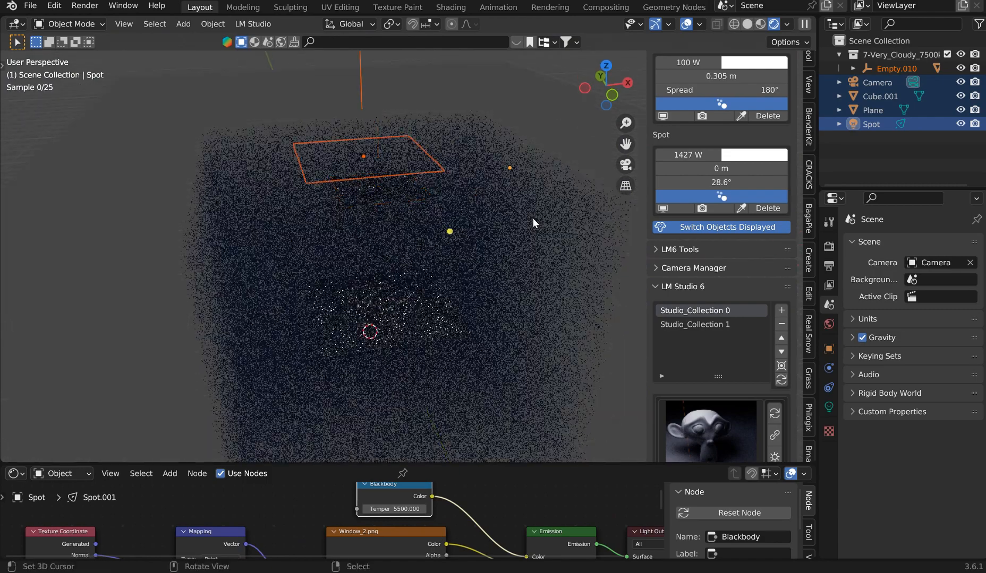
{"action": "scroll", "coordinate": [533, 217], "scroll_direction": "up", "scroll_amount": 4}
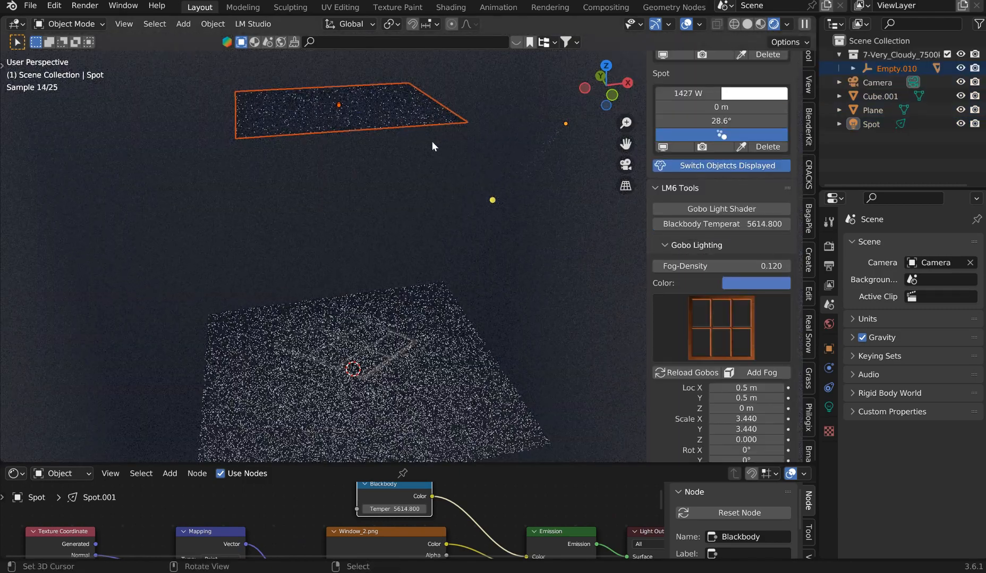
{"action": "left_click", "coordinate": [657, 187]}
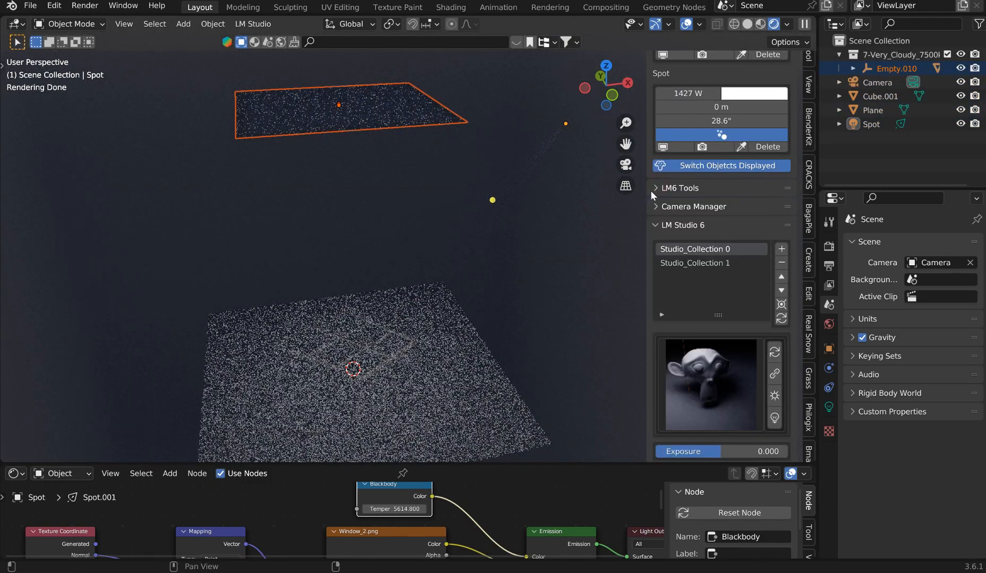
{"action": "left_click", "coordinate": [651, 190]}
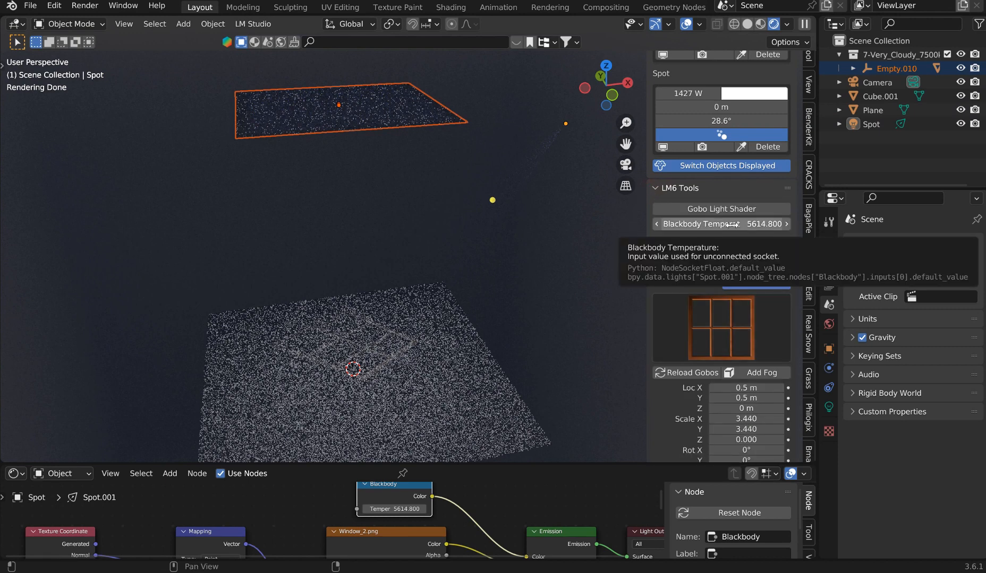
Select the spot light from the light list and adjust its Blackbody temperature again
{"action": "left_click", "coordinate": [738, 147]}
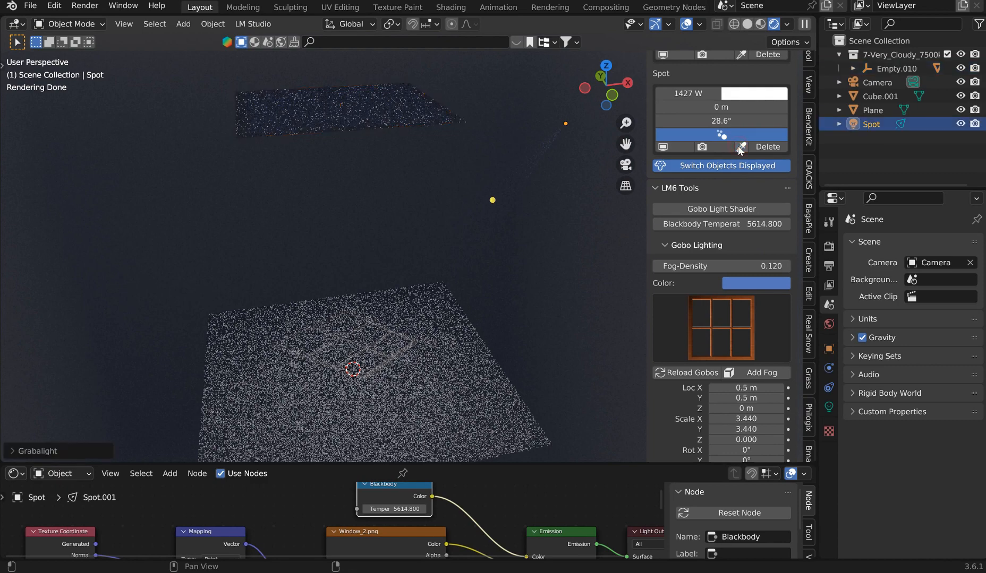
{"action": "middle_click_drag", "start_coordinate": [573, 149], "coordinate": [530, 171], "text": "shift"}
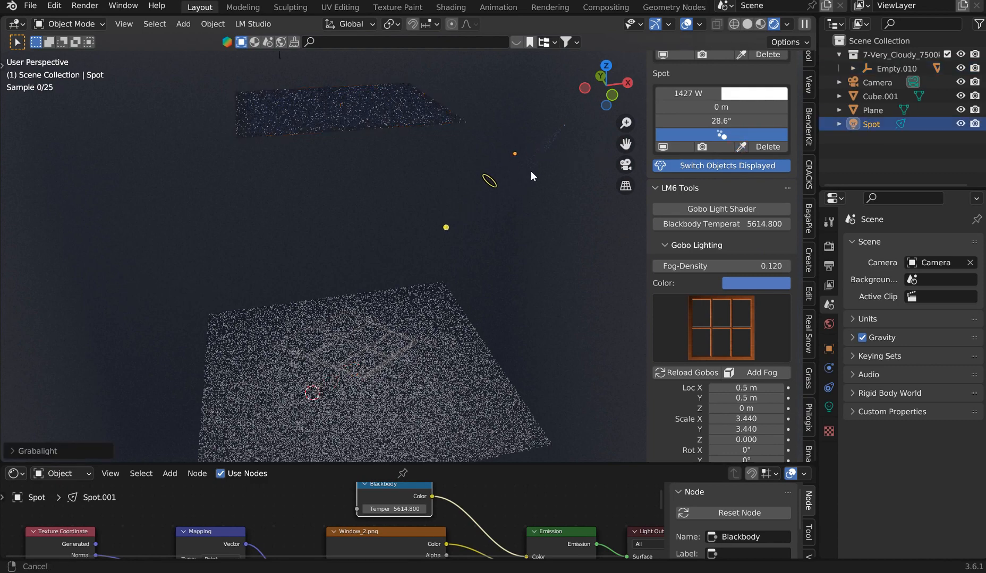
{"action": "left_click_drag", "start_coordinate": [754, 223], "coordinate": [768, 224]}
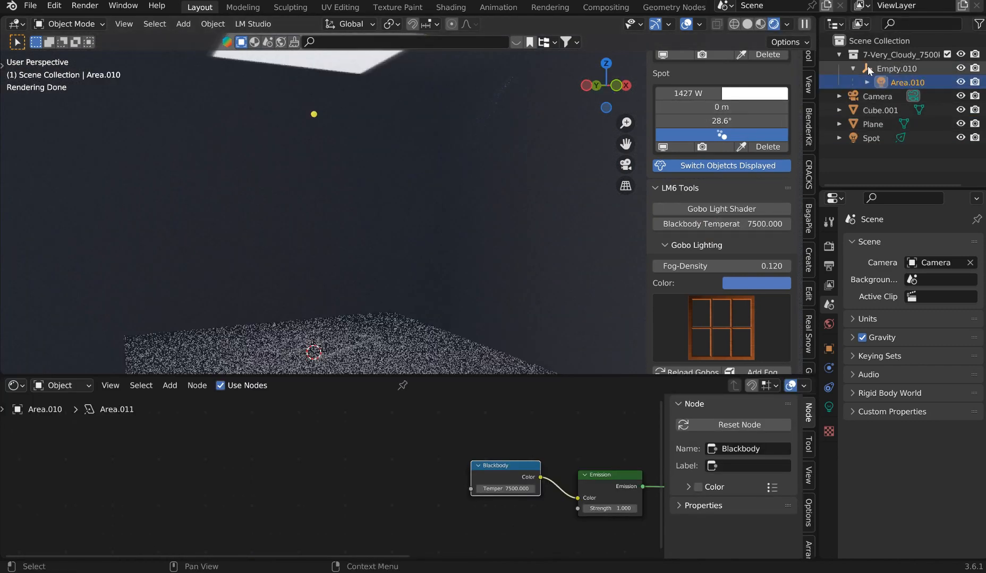
Lower the preset area light's Blackbody temperature to 7410.7
{"action": "left_click", "coordinate": [852, 69]}
{"action": "left_click", "coordinate": [853, 69]}
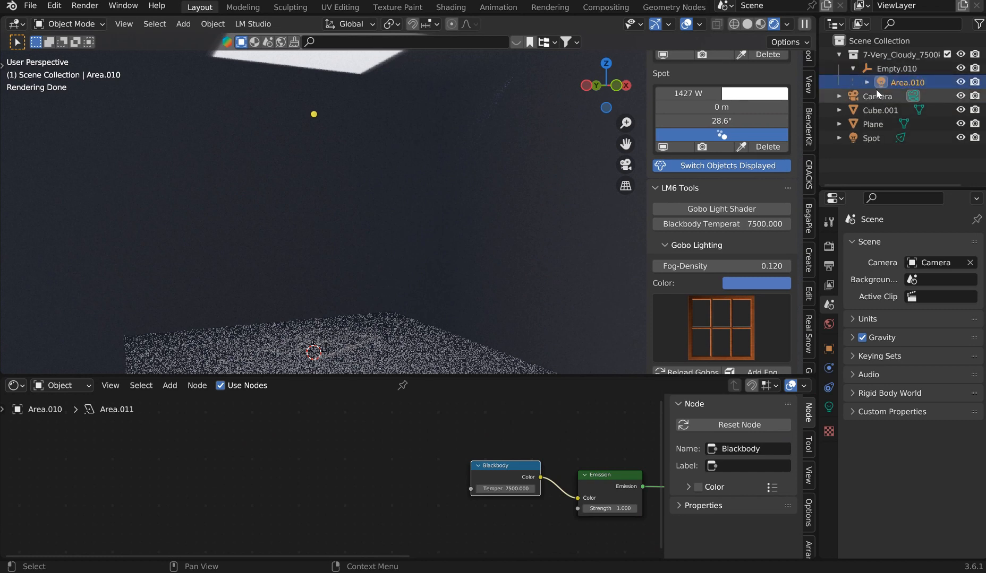
{"action": "scroll", "coordinate": [563, 463], "scroll_direction": "up", "scroll_amount": 1}
{"action": "scroll", "coordinate": [567, 461], "scroll_direction": "up", "scroll_amount": 4}
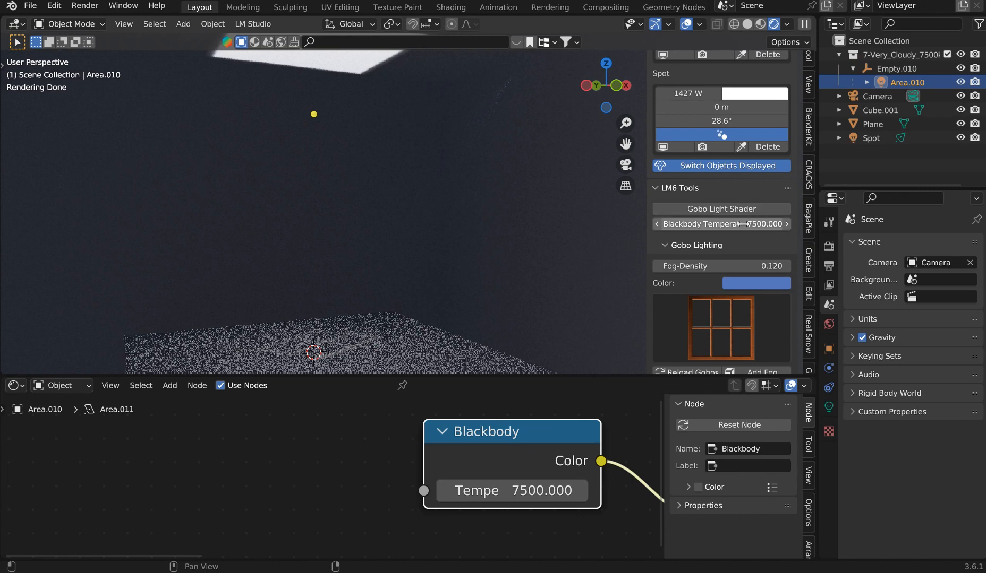
{"action": "left_click_drag", "start_coordinate": [731, 218], "coordinate": [741, 218]}
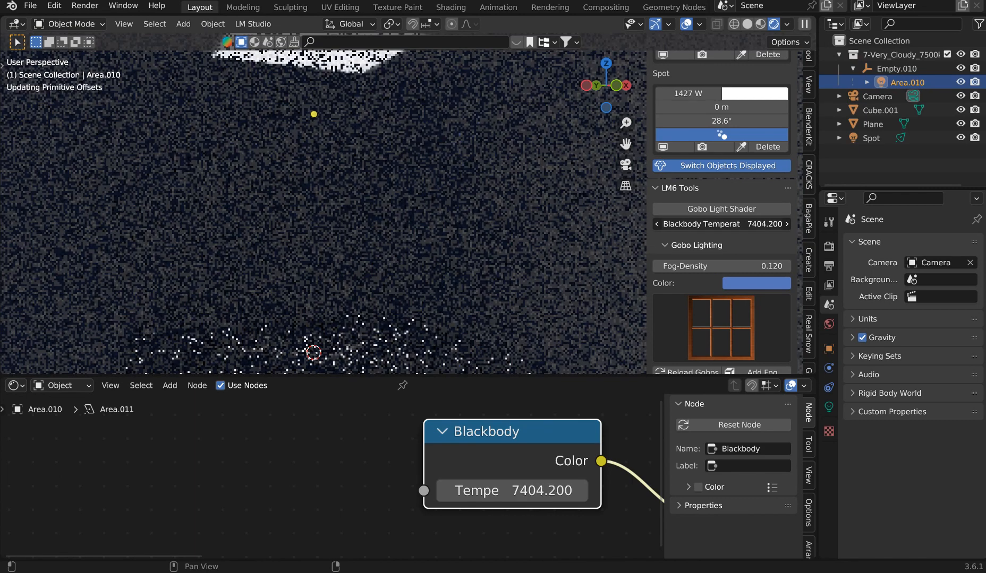
{"action": "left_click_drag", "start_coordinate": [731, 223], "coordinate": [734, 223]}
Collapse the list of displayed lights and minimize the node editor to enlarge the 3D view
{"action": "middle_click_drag", "start_coordinate": [496, 177], "coordinate": [494, 199]}
{"action": "scroll", "coordinate": [435, 137], "scroll_direction": "down", "scroll_amount": 7}
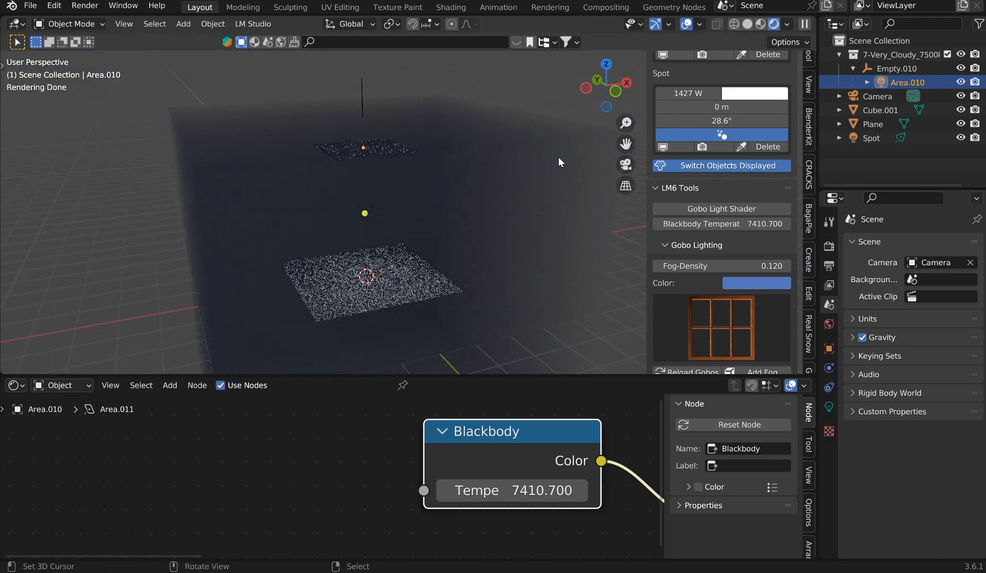
{"action": "scroll", "coordinate": [595, 149], "scroll_direction": "up", "scroll_amount": 1}
{"action": "scroll", "coordinate": [693, 123], "scroll_direction": "up", "scroll_amount": 4}
{"action": "left_click", "coordinate": [658, 63]}
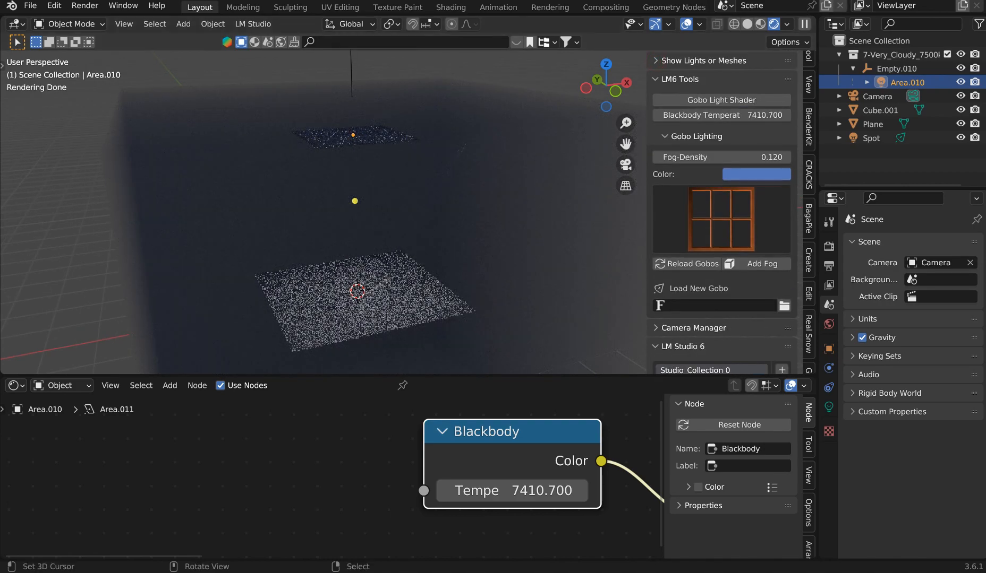
{"action": "scroll", "coordinate": [605, 184], "scroll_direction": "down", "scroll_amount": 4}
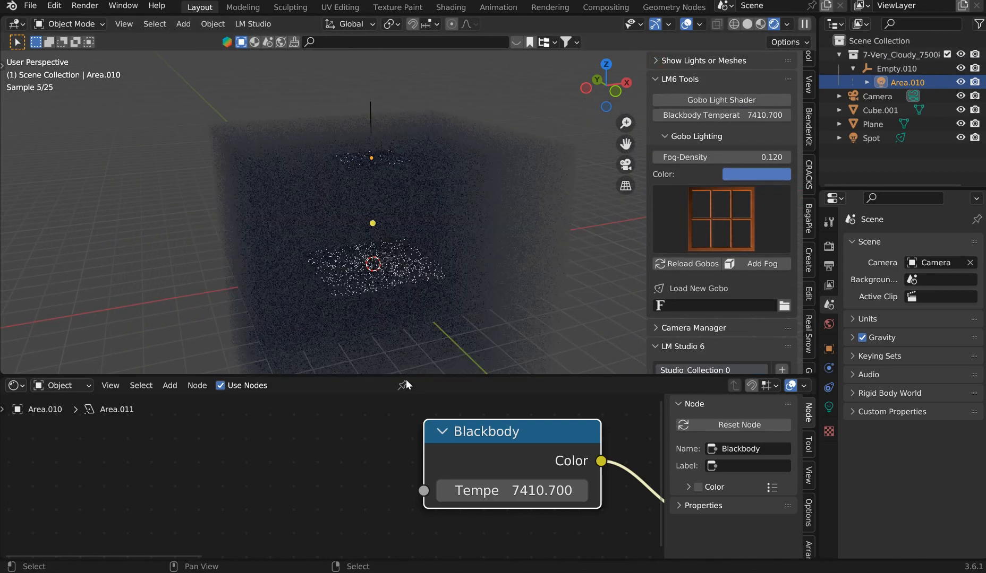
{"action": "left_click_drag", "start_coordinate": [406, 384], "coordinate": [404, 543]}
Delete every object in the scene and remove the 7-Very_Cloudy_7500k collection
{"action": "scroll", "coordinate": [420, 302], "scroll_direction": "down", "scroll_amount": 2}
{"action": "key", "text": "a"}
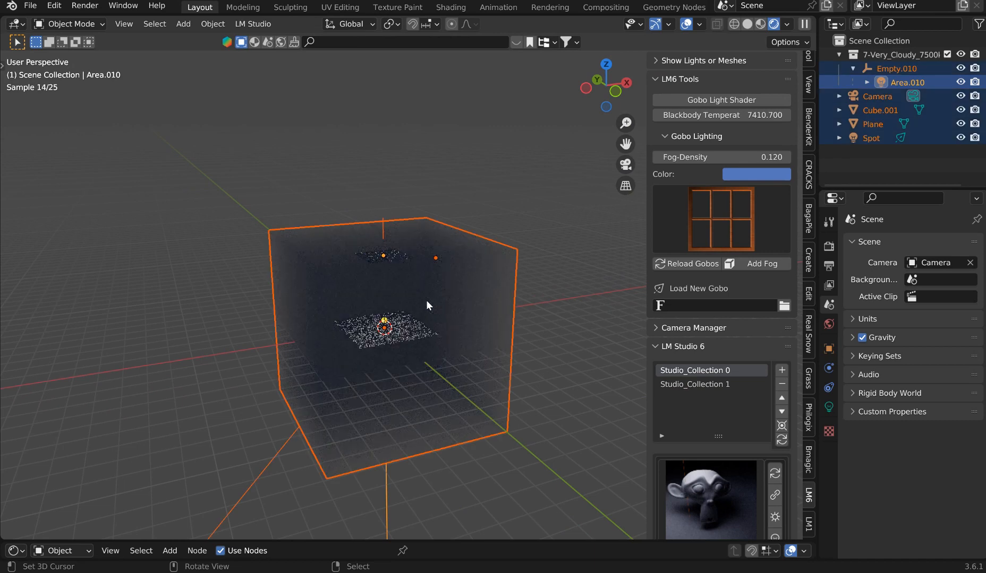
{"action": "key", "text": "Delete"}
{"action": "right_click", "coordinate": [828, 55]}
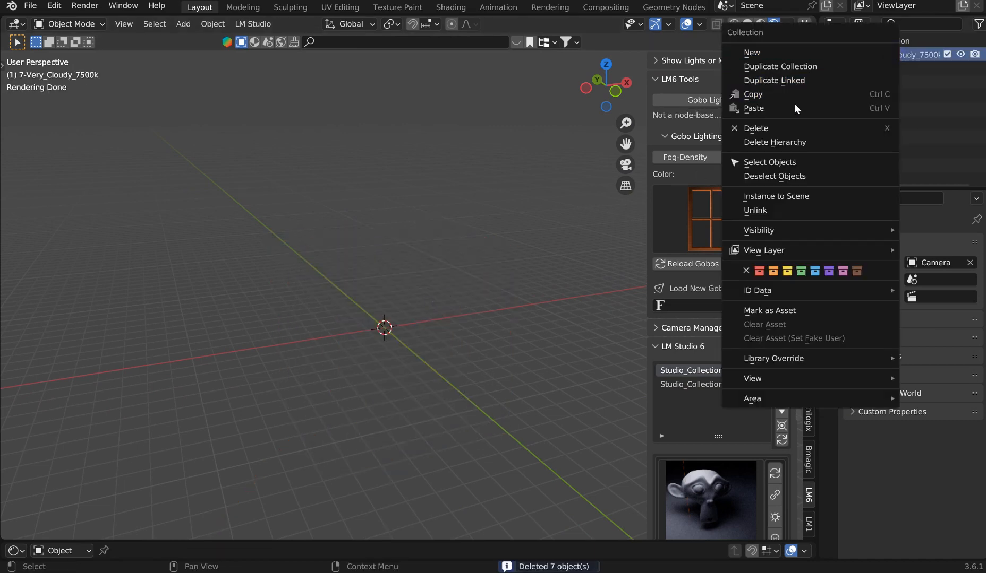
{"action": "left_click", "coordinate": [738, 127]}
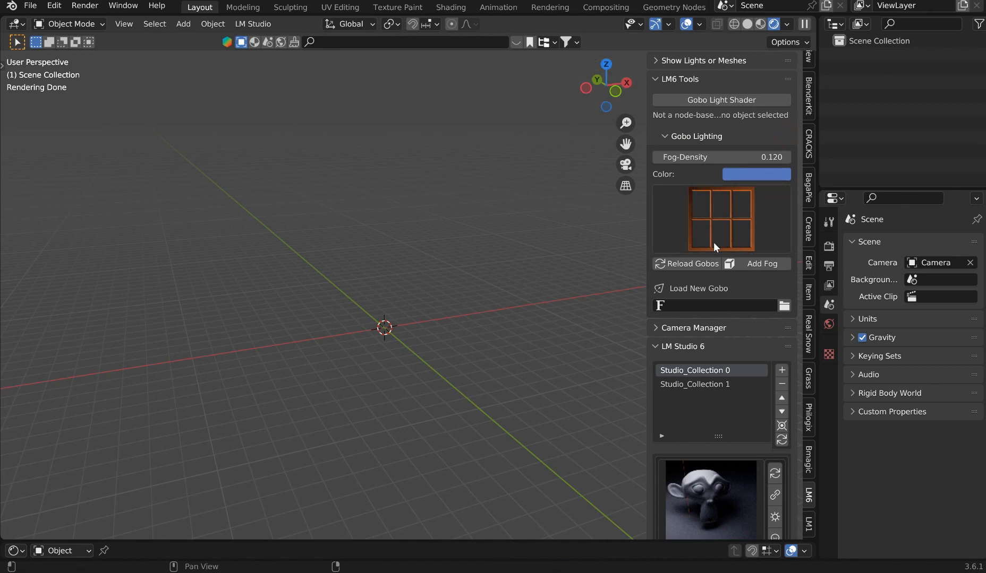
Add a fog volume cube and a gobo spot light inside it to the empty scene
{"action": "left_click", "coordinate": [762, 264]}
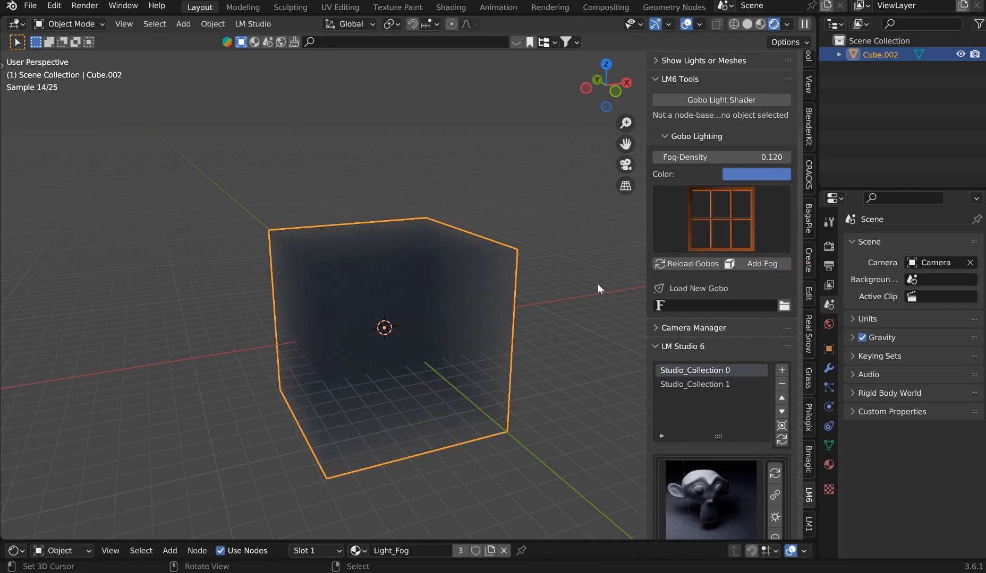
{"action": "left_click", "coordinate": [728, 101]}
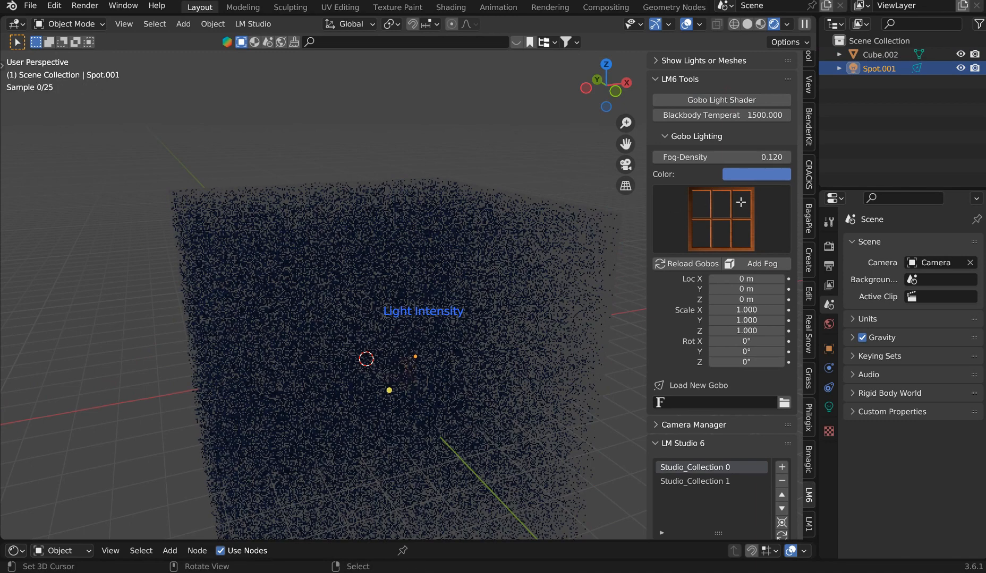
{"action": "left_click", "coordinate": [964, 194]}
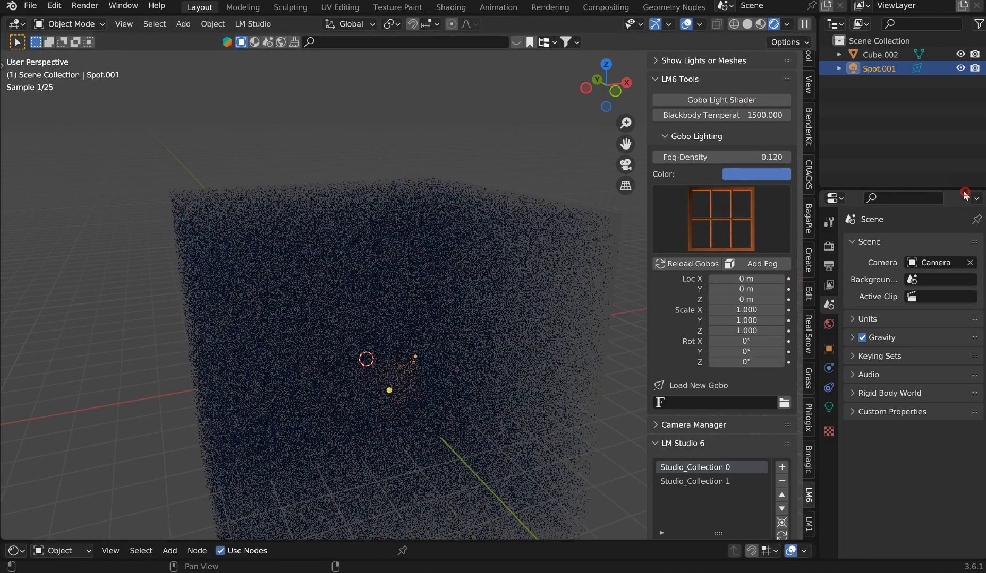
Set the new spot light's Blackbody temperature to 20000
{"action": "left_click", "coordinate": [715, 116]}
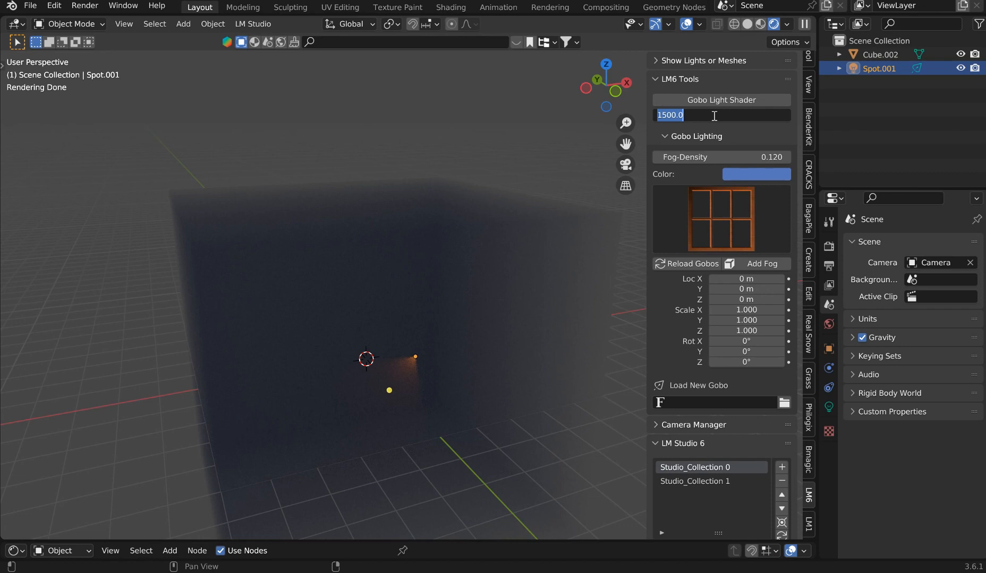
{"action": "type", "text": "20000"}
{"action": "key", "text": "Return"}
Move the spot light up near the top of the fog cube and fine-tune its position
{"action": "key", "text": "g"}
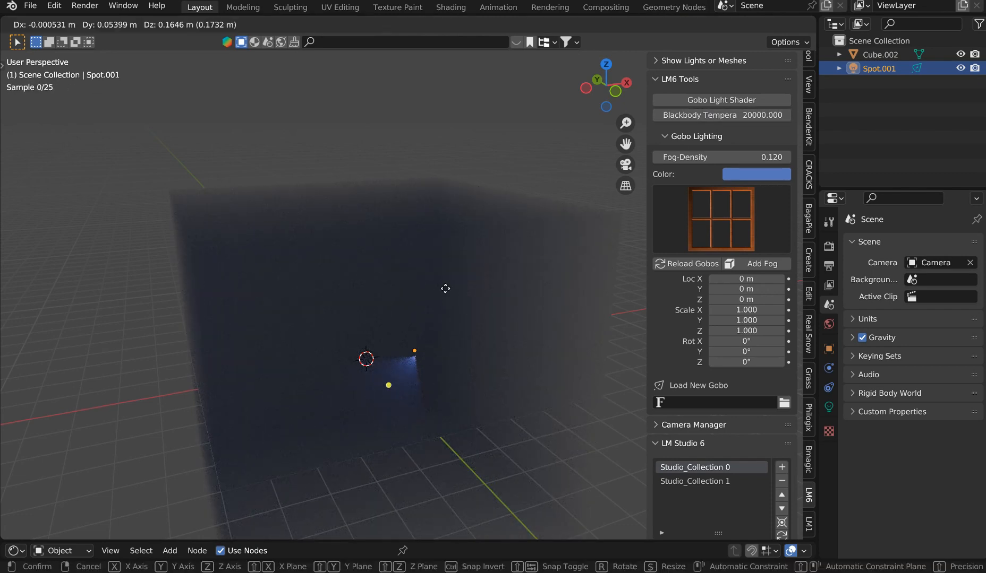
{"action": "left_click", "coordinate": [466, 192]}
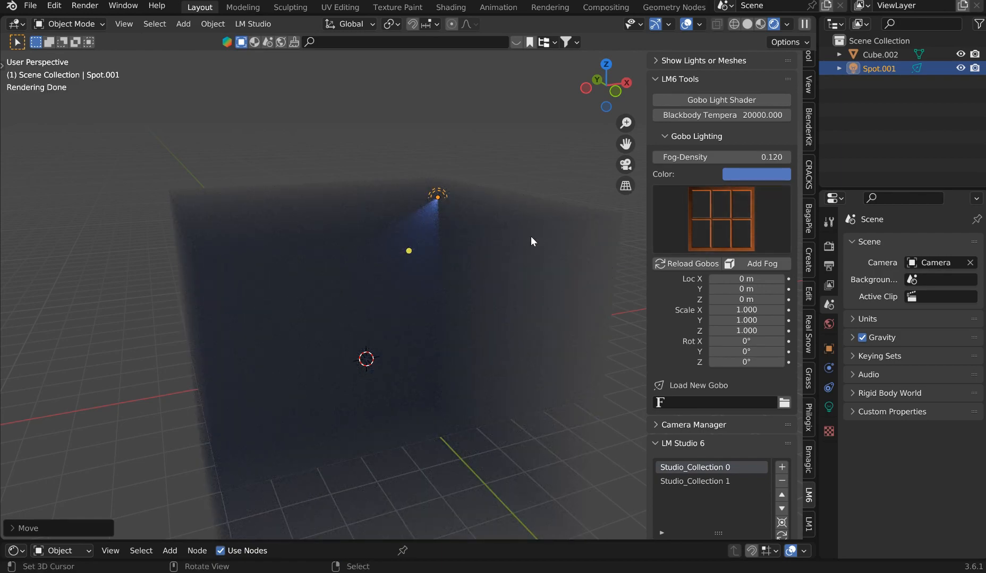
{"action": "scroll", "coordinate": [531, 233], "scroll_direction": "up", "scroll_amount": 3}
{"action": "key", "text": "g"}
{"action": "left_click", "coordinate": [467, 234]}
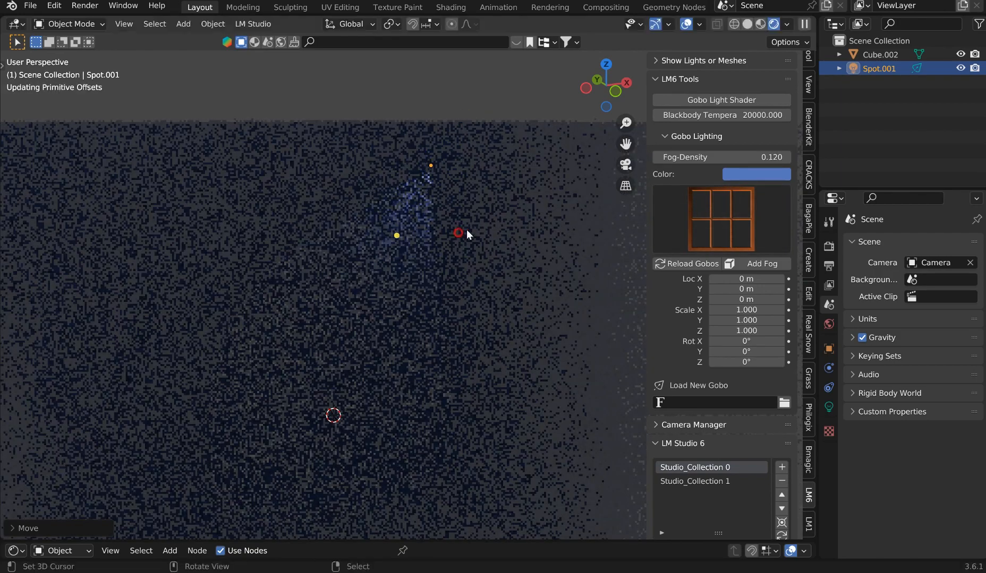
Change the fog color to green with hue 0.327 and saturation 1.000
{"action": "middle_click_drag", "start_coordinate": [459, 183], "coordinate": [495, 201]}
{"action": "scroll", "coordinate": [495, 199], "scroll_direction": "up", "scroll_amount": 2}
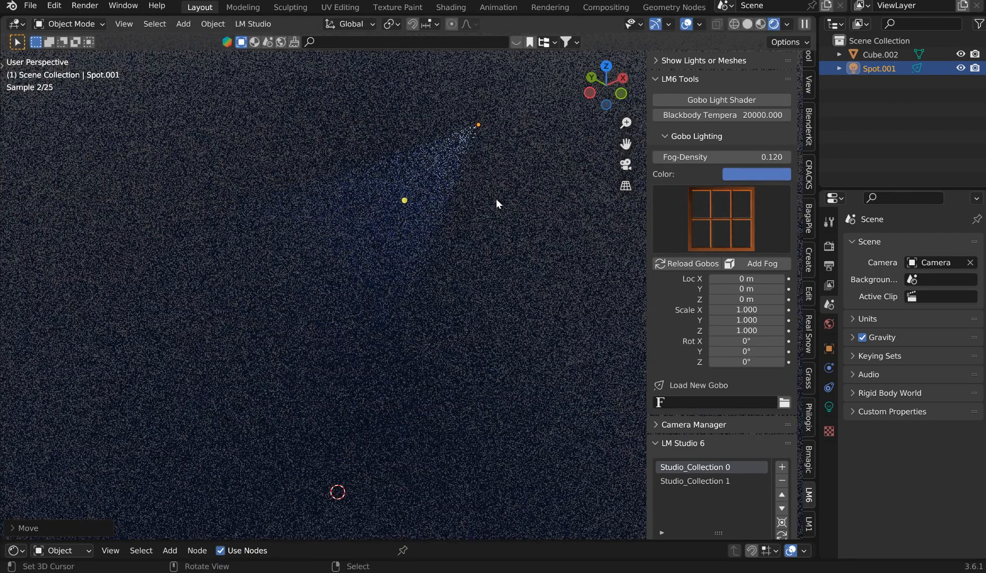
{"action": "left_click", "coordinate": [765, 176]}
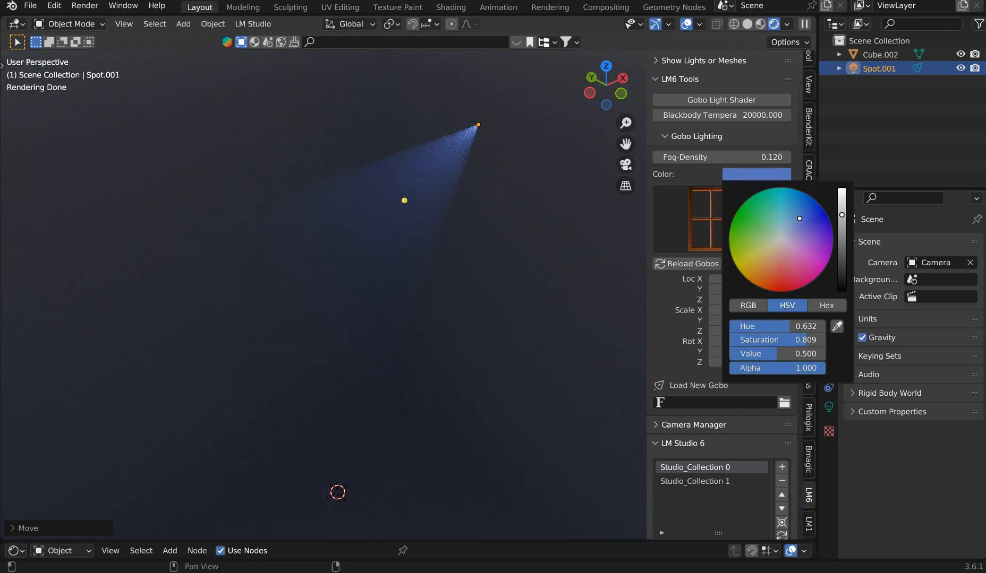
{"action": "left_click_drag", "start_coordinate": [799, 219], "coordinate": [747, 229]}
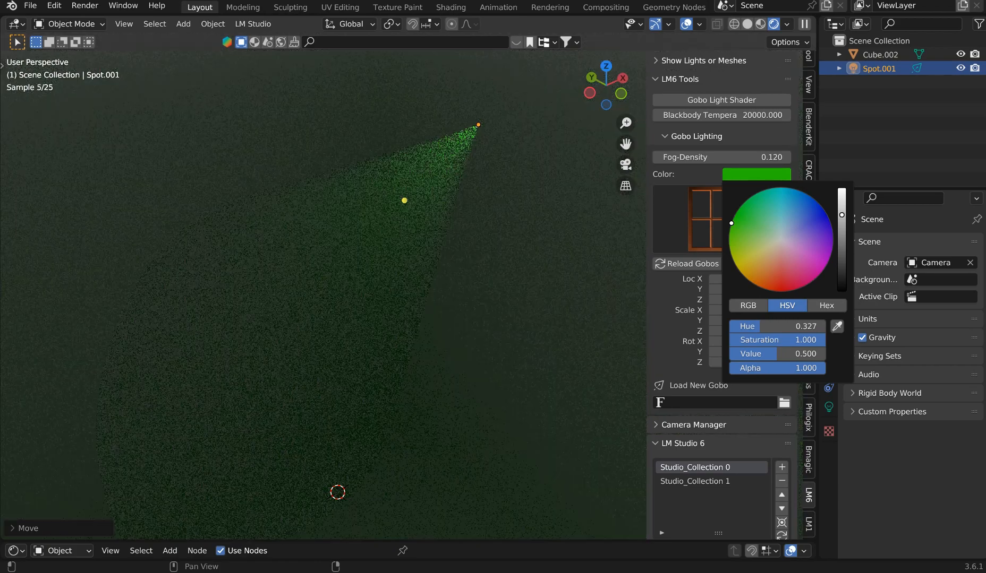
Add a plane mesh under the spot light and scale it up into a large floor that catches the beam
{"action": "mouse_move", "coordinate": [452, 247]}
{"action": "middle_mouse_down"}
{"action": "mouse_move", "coordinate": [421, 245]}
{"action": "mouse_move", "coordinate": [450, 241]}
{"action": "middle_mouse_up"}
{"action": "key", "text": "shift+a"}
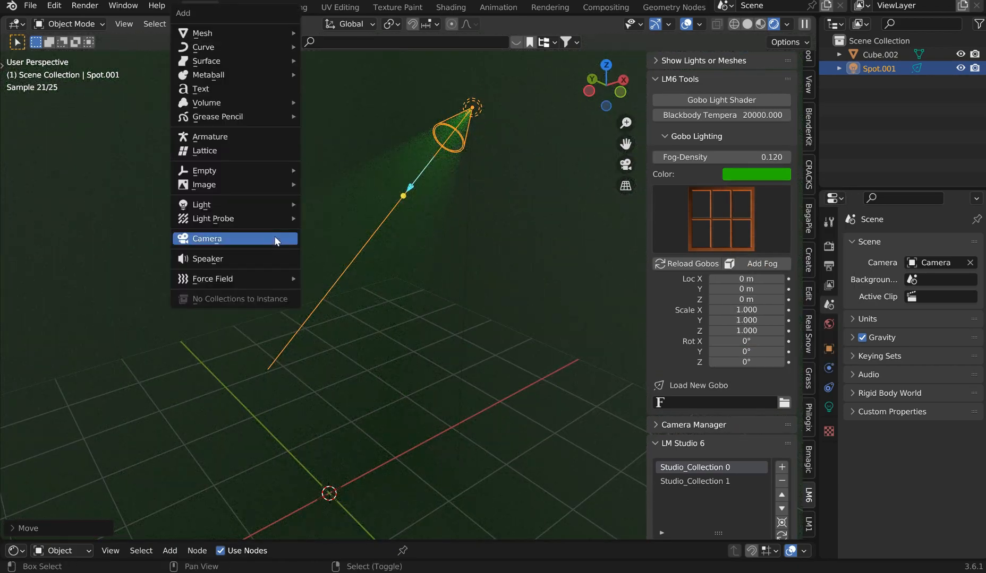
{"action": "mouse_move", "coordinate": [247, 33]}
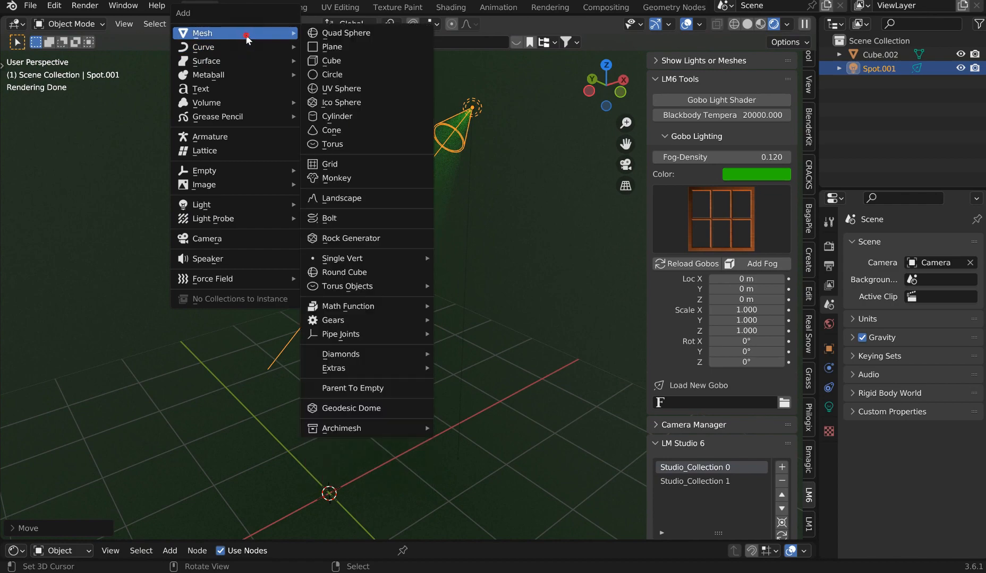
{"action": "left_click", "coordinate": [340, 47]}
{"action": "key", "text": "s"}
{"action": "left_click", "coordinate": [672, 231]}
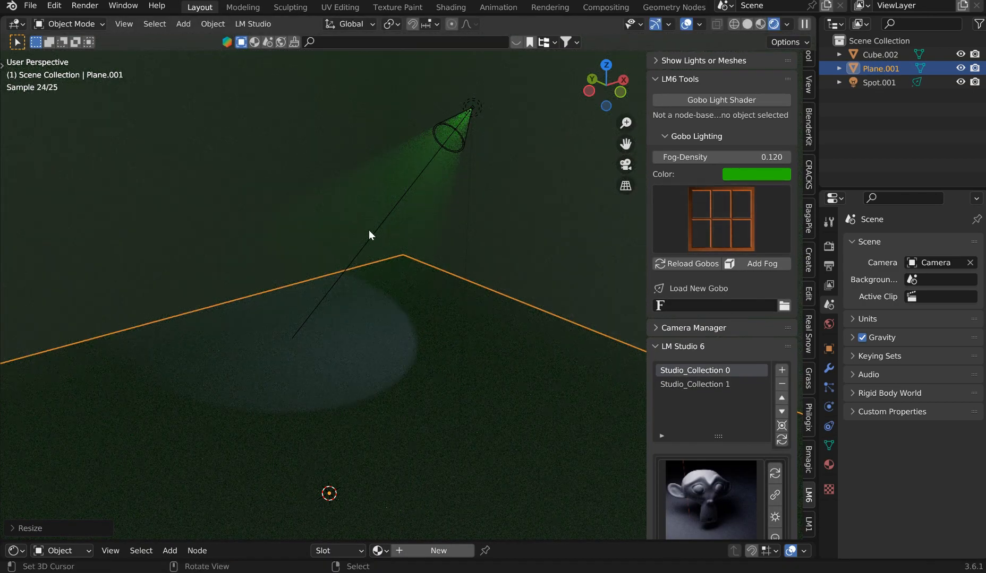
{"action": "key", "text": "r"}
{"action": "right_click", "coordinate": [402, 180]}
Select Spot.001 from the add-on's light list and rotate it so the beam points more steeply down at the floor
{"action": "left_click", "coordinate": [660, 59]}
{"action": "left_click", "coordinate": [741, 155]}
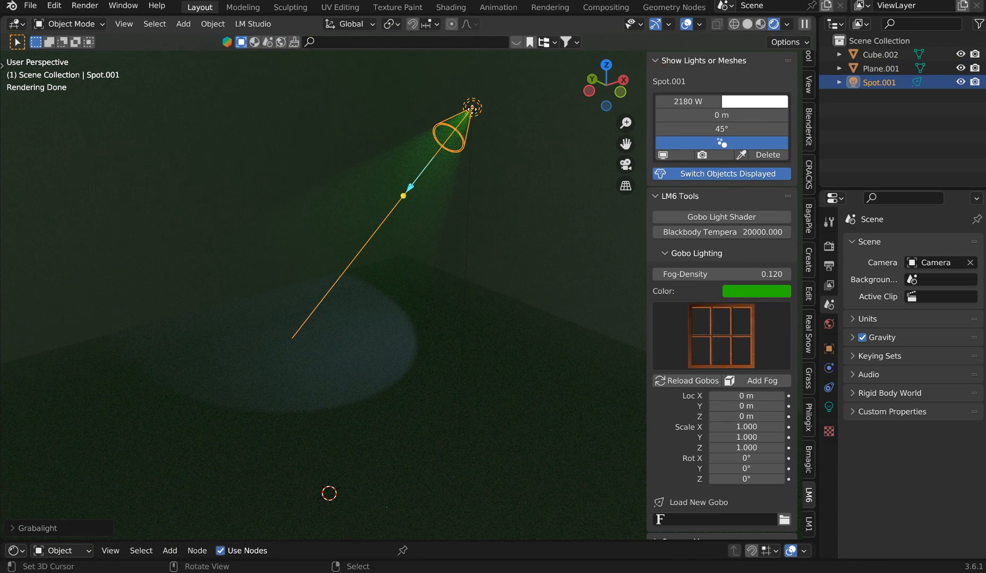
{"action": "key", "text": "r"}
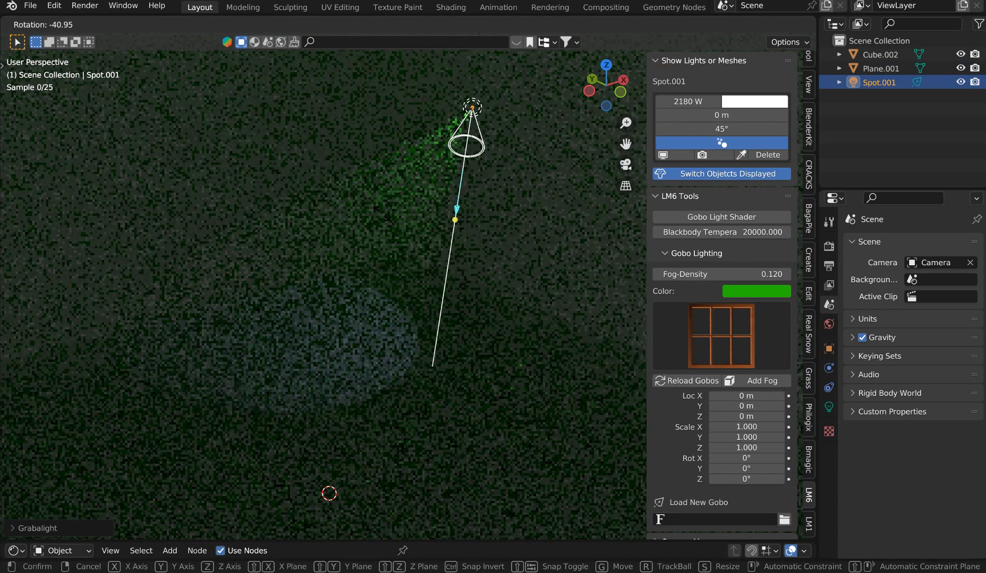
{"action": "left_click", "coordinate": [381, 222]}
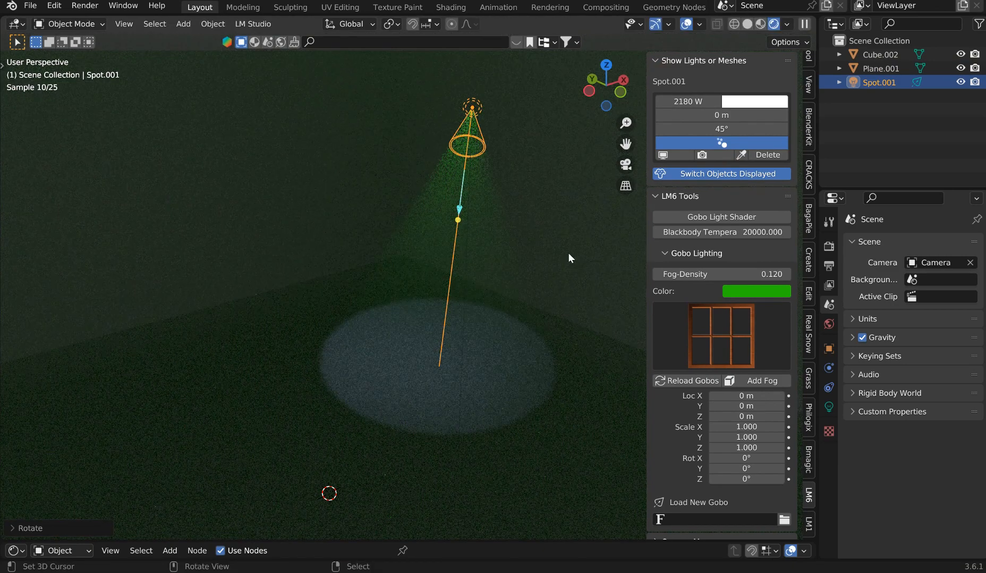
Try a saturated blue-violet as the spot light's color, and bring the color back to near white
{"action": "middle_click_drag", "start_coordinate": [568, 252], "coordinate": [505, 281], "text": "shift"}
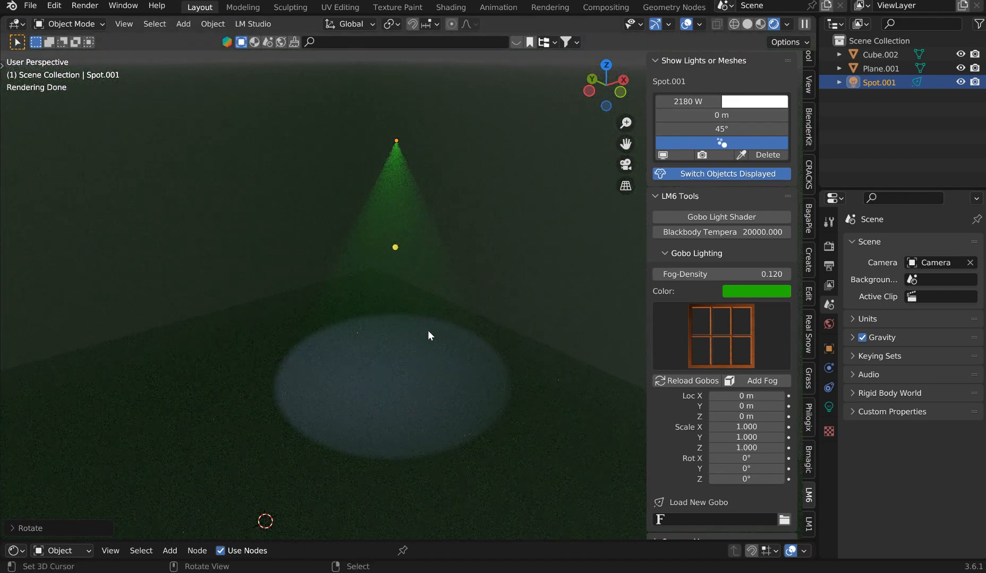
{"action": "left_click", "coordinate": [752, 106]}
{"action": "left_click", "coordinate": [827, 154]}
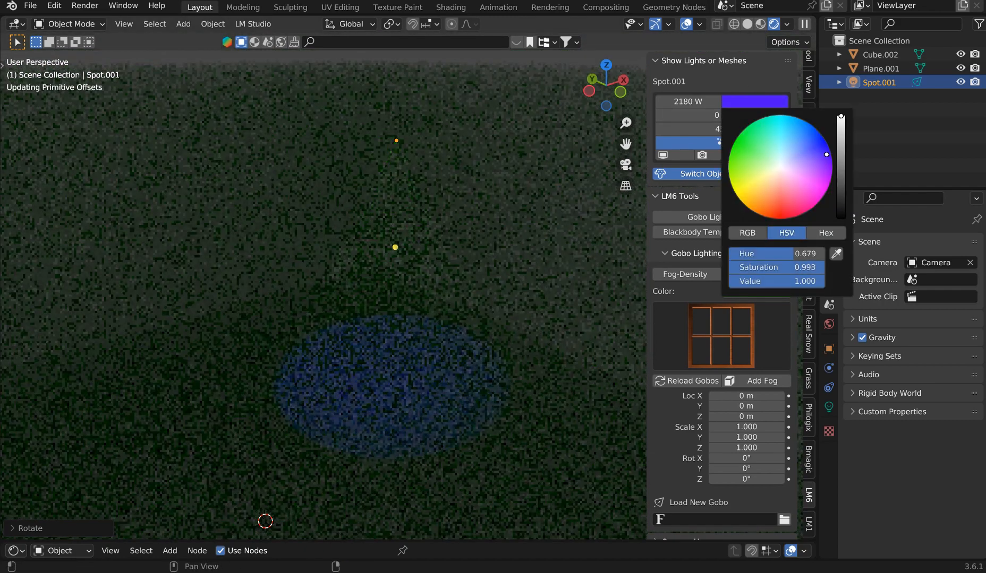
{"action": "mouse_move", "coordinate": [826, 155]}
{"action": "left_mouse_down"}
{"action": "mouse_move", "coordinate": [757, 151]}
{"action": "mouse_move", "coordinate": [807, 175]}
{"action": "mouse_move", "coordinate": [766, 194]}
{"action": "mouse_move", "coordinate": [761, 181]}
{"action": "mouse_move", "coordinate": [782, 164]}
{"action": "left_mouse_up"}
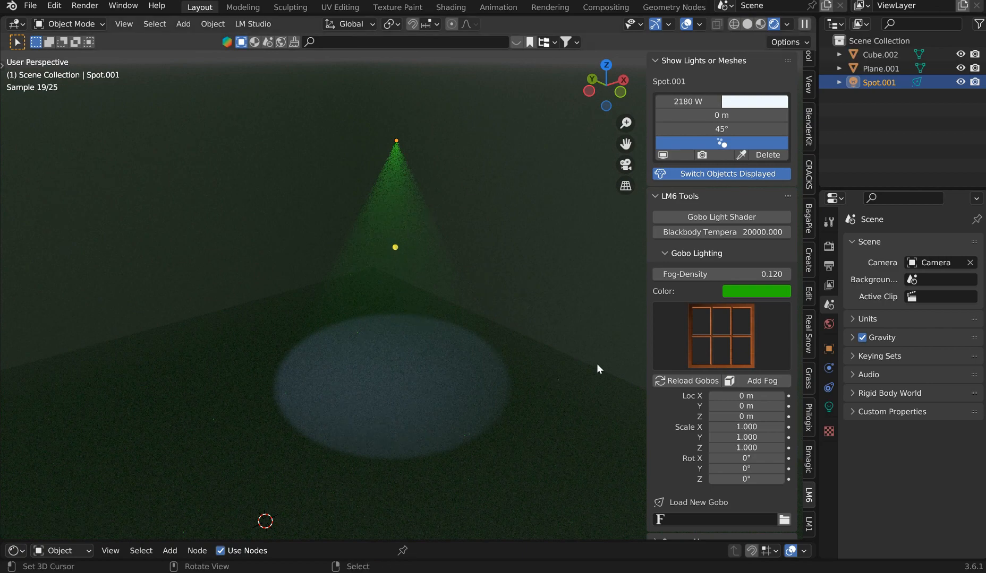
Apply the round dot-grid gobo to the spot light and rotate the light slightly
{"action": "left_click", "coordinate": [713, 323]}
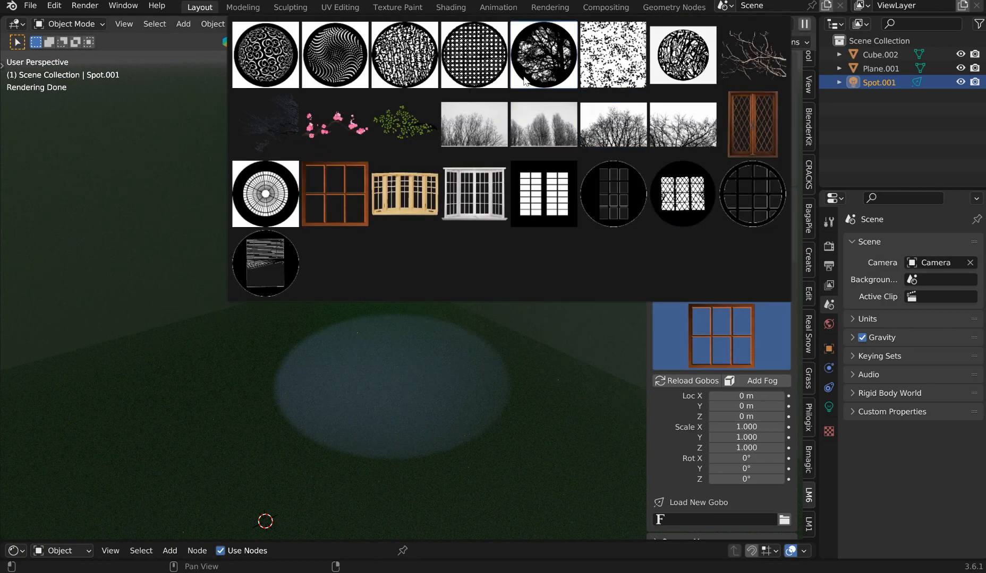
{"action": "left_click", "coordinate": [475, 57]}
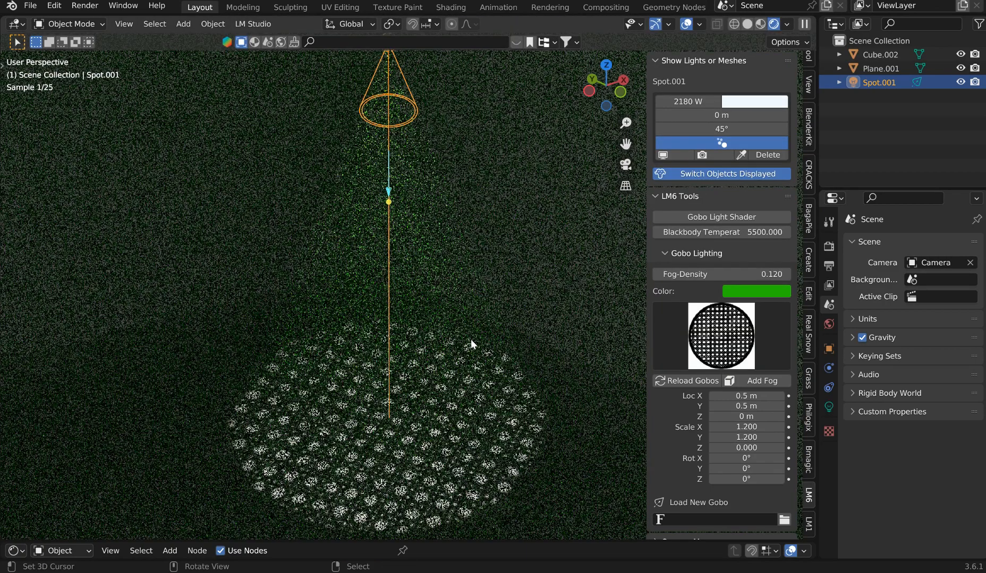
{"action": "middle_click_drag", "start_coordinate": [470, 339], "coordinate": [478, 276], "text": "shift"}
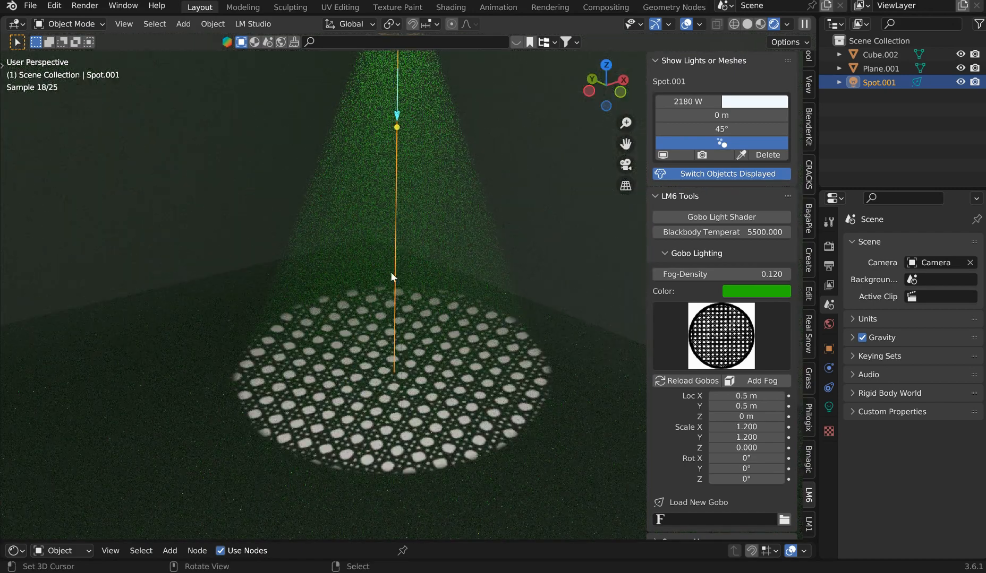
{"action": "key", "text": "r"}
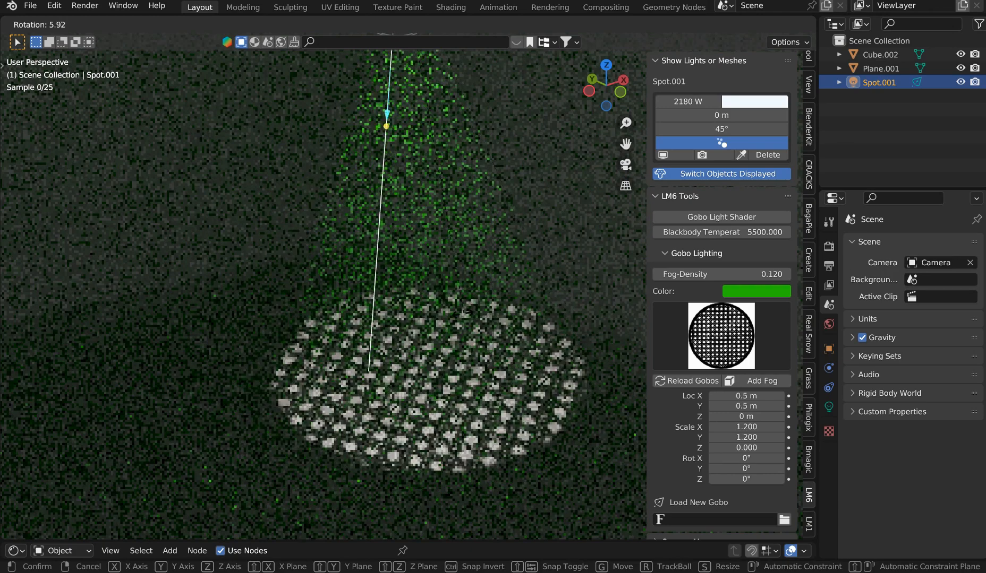
{"action": "left_click", "coordinate": [469, 265]}
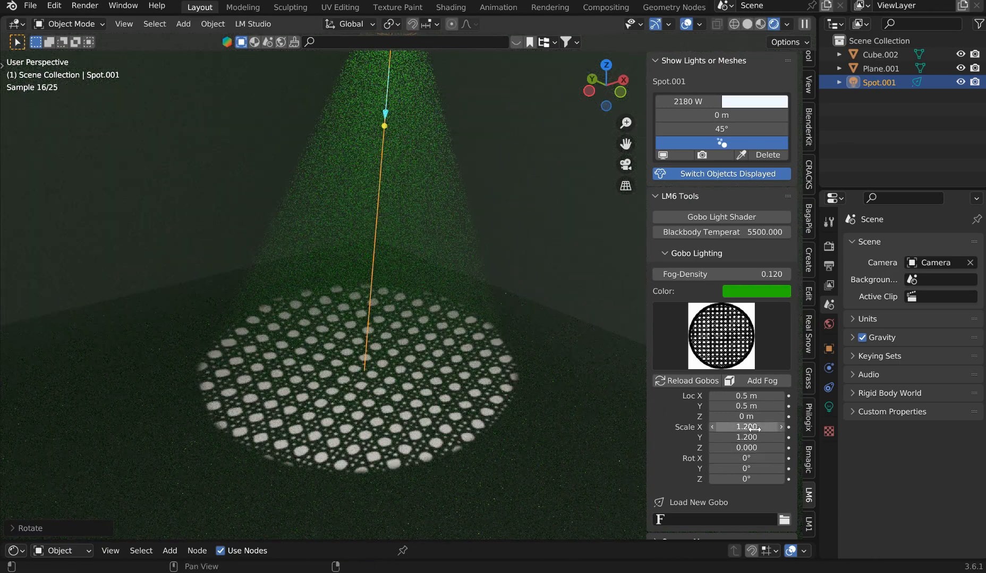
Try changing the gobo's rotation and location, undoing those changes, and scale the pattern to 0.430 in X and Y
{"action": "left_click_drag", "start_coordinate": [746, 458], "coordinate": [767, 459]}
{"action": "key", "text": "ctrl+z"}
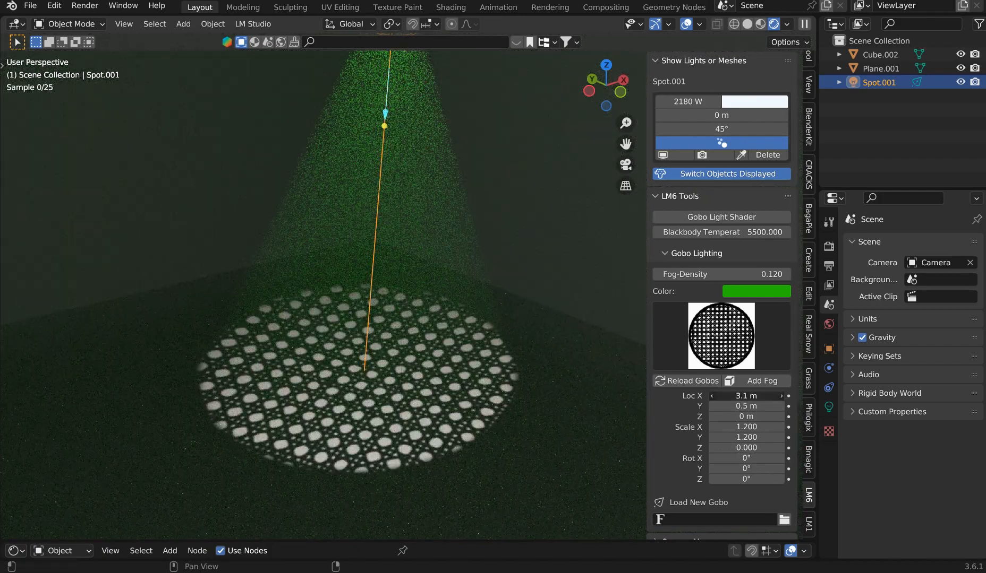
{"action": "mouse_move", "coordinate": [746, 396]}
{"action": "left_mouse_down"}
{"action": "mouse_move", "coordinate": [764, 396]}
{"action": "mouse_move", "coordinate": [751, 396]}
{"action": "mouse_move", "coordinate": [757, 407]}
{"action": "left_mouse_up"}
{"action": "key", "text": "ctrl+z"}
{"action": "mouse_move", "coordinate": [746, 405]}
{"action": "left_mouse_down"}
{"action": "mouse_move", "coordinate": [727, 405]}
{"action": "mouse_move", "coordinate": [746, 406]}
{"action": "left_mouse_up"}
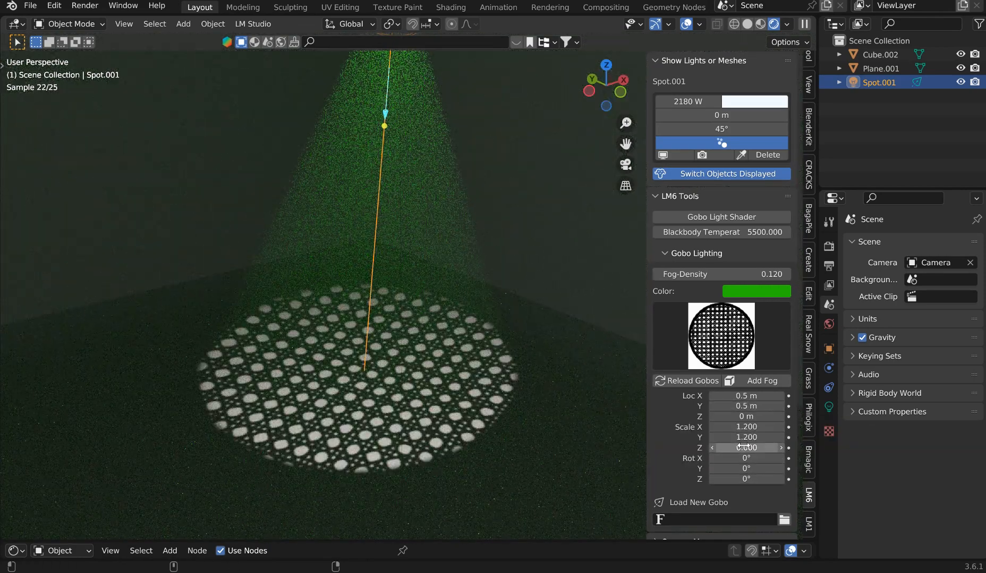
{"action": "left_click_drag", "start_coordinate": [746, 434], "coordinate": [704, 434]}
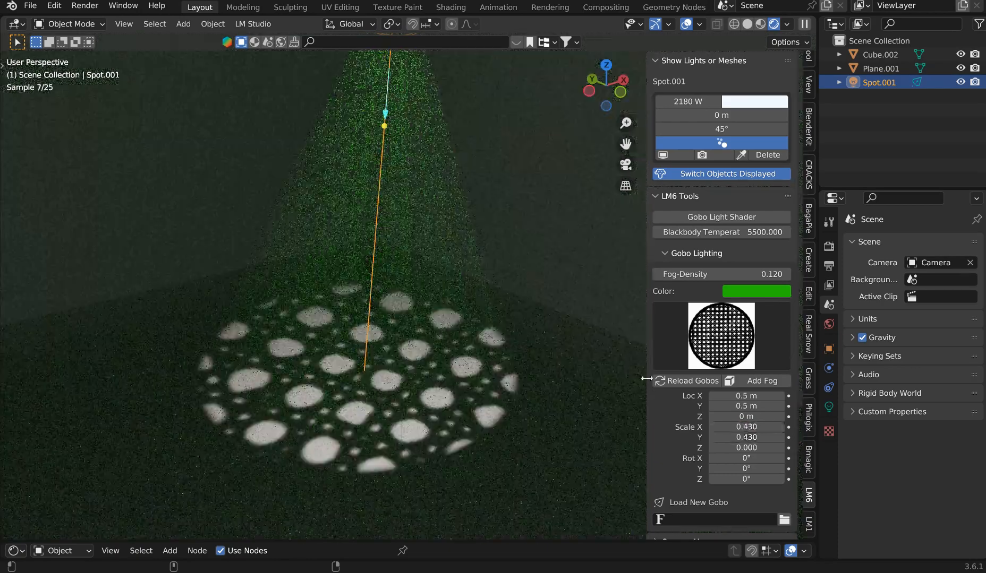
Try the wooden bay window and round radial window gobos, ending with the round scroll-pattern gobo
{"action": "left_click", "coordinate": [746, 340]}
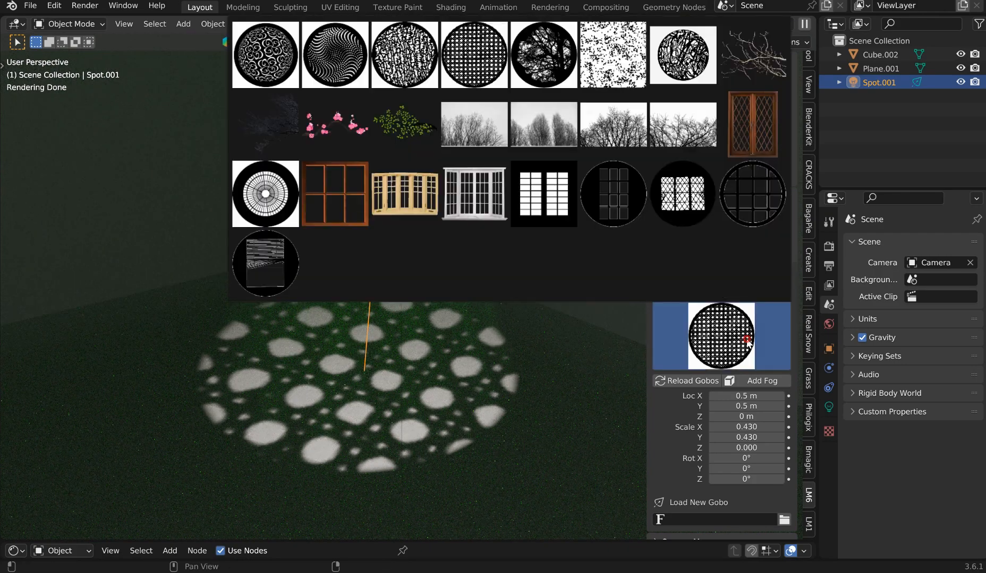
{"action": "left_click", "coordinate": [428, 184]}
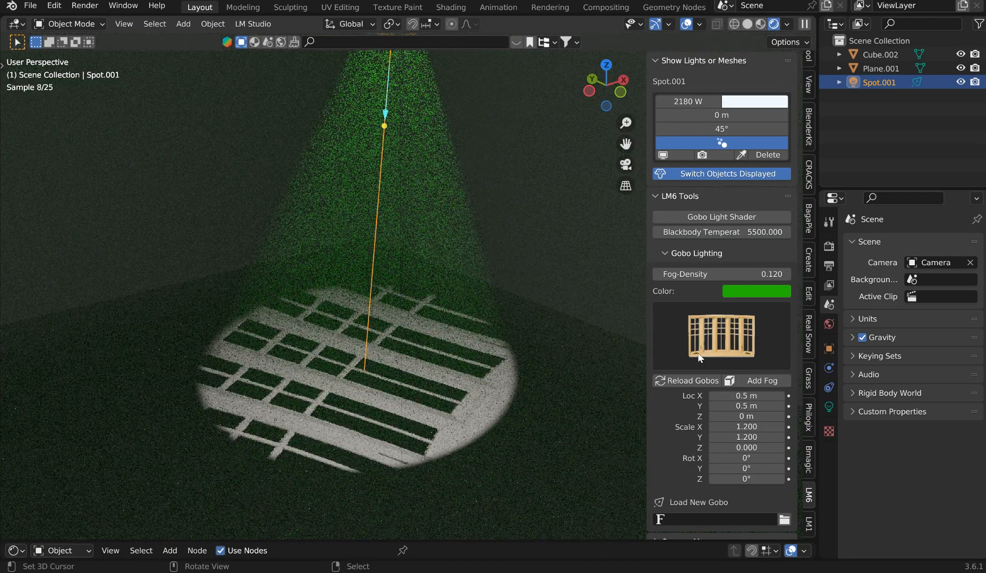
{"action": "left_click", "coordinate": [698, 353]}
{"action": "left_click", "coordinate": [290, 199]}
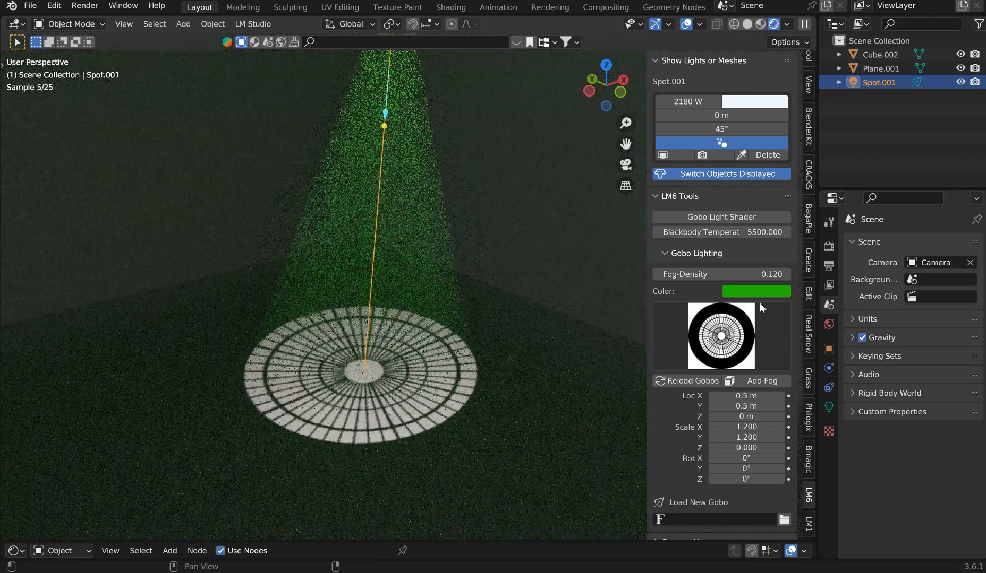
{"action": "left_click", "coordinate": [743, 330]}
{"action": "left_click", "coordinate": [266, 55]}
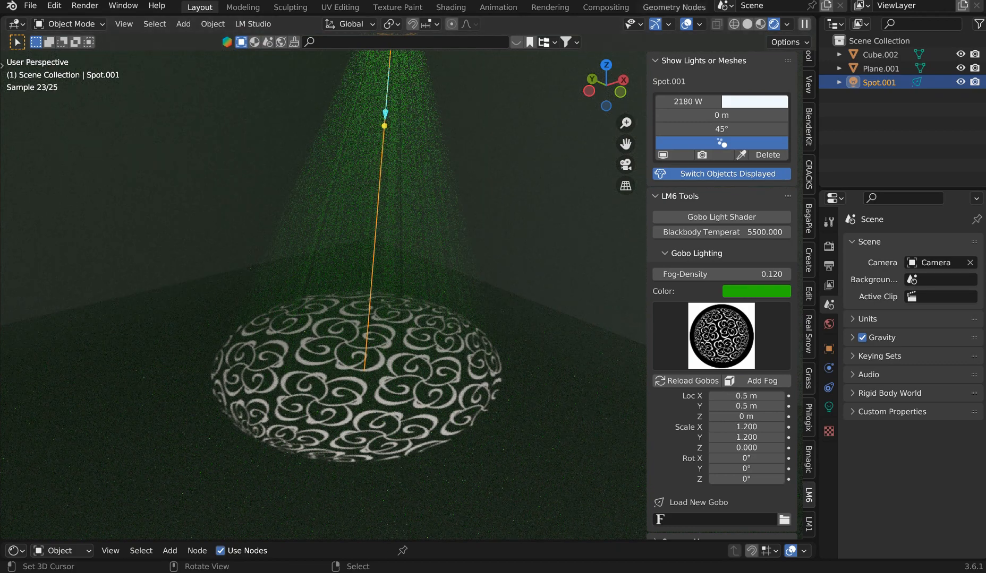
Change the fog color to light blue and set the fog density to 0.200
{"action": "left_click", "coordinate": [750, 291]}
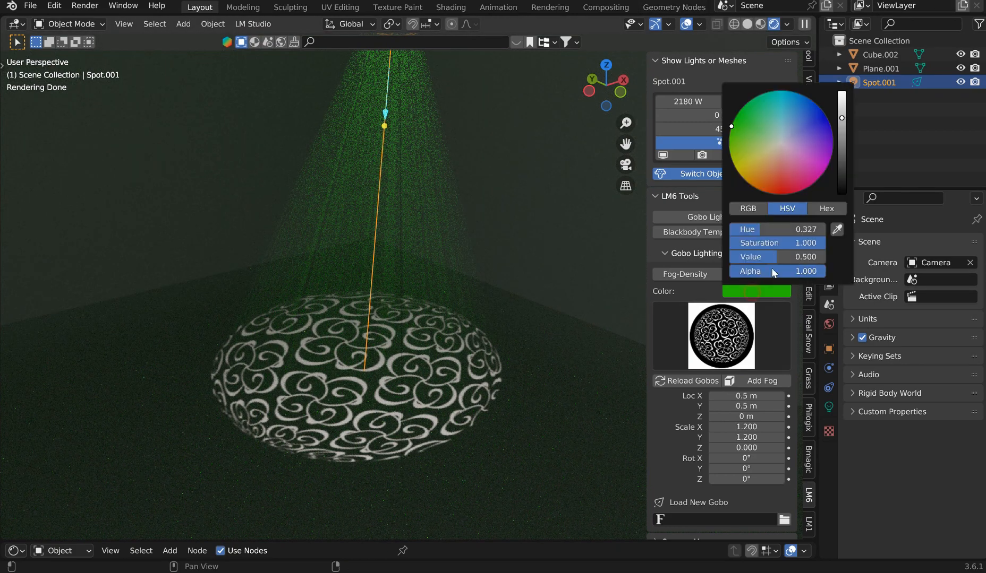
{"action": "left_click_drag", "start_coordinate": [784, 114], "coordinate": [784, 114]}
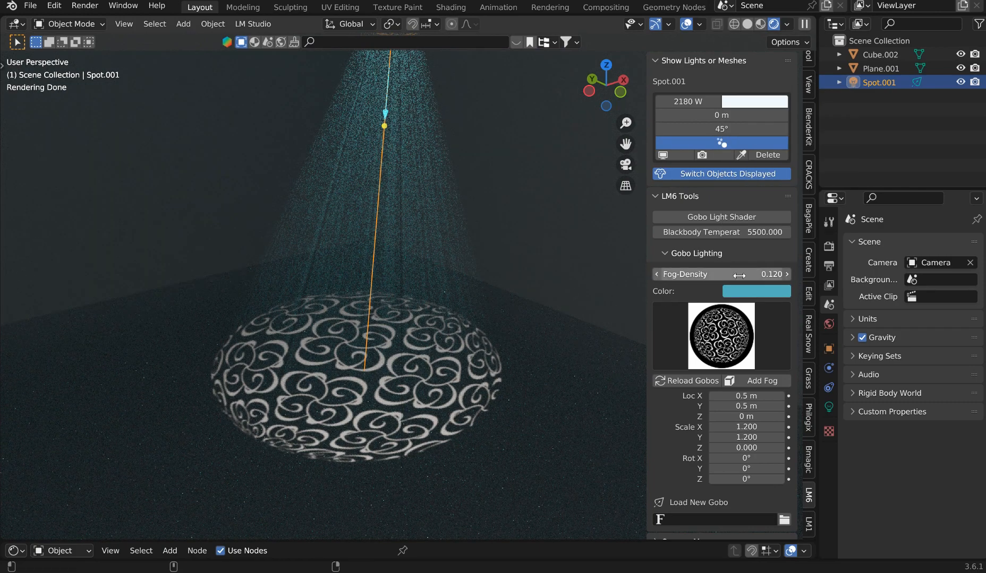
{"action": "left_click_drag", "start_coordinate": [721, 275], "coordinate": [743, 274]}
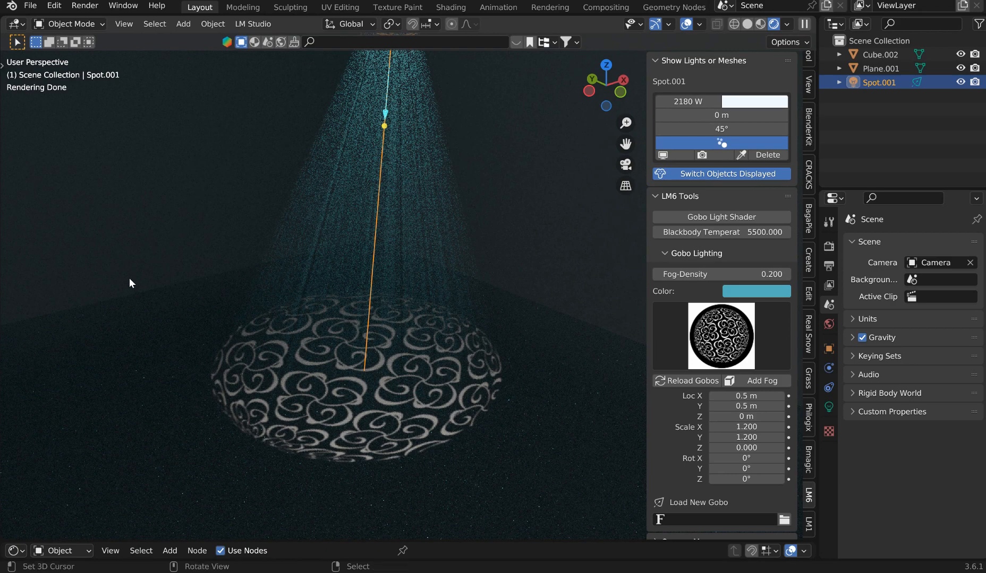
Set the spot light's power to 3643 W and its radius to 0.052 m
{"action": "key", "text": "alt+i"}
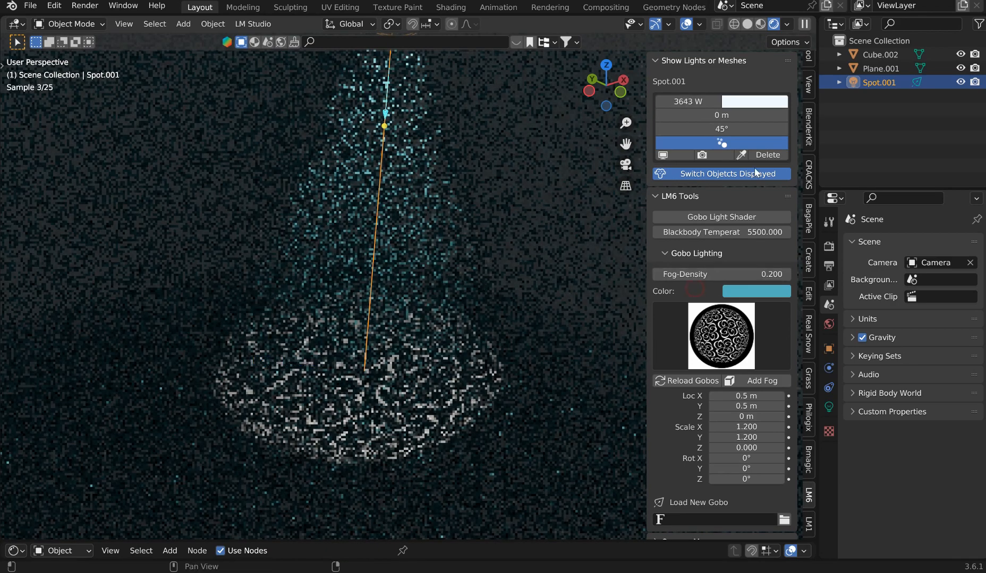
{"action": "left_click_drag", "start_coordinate": [721, 115], "coordinate": [748, 115]}
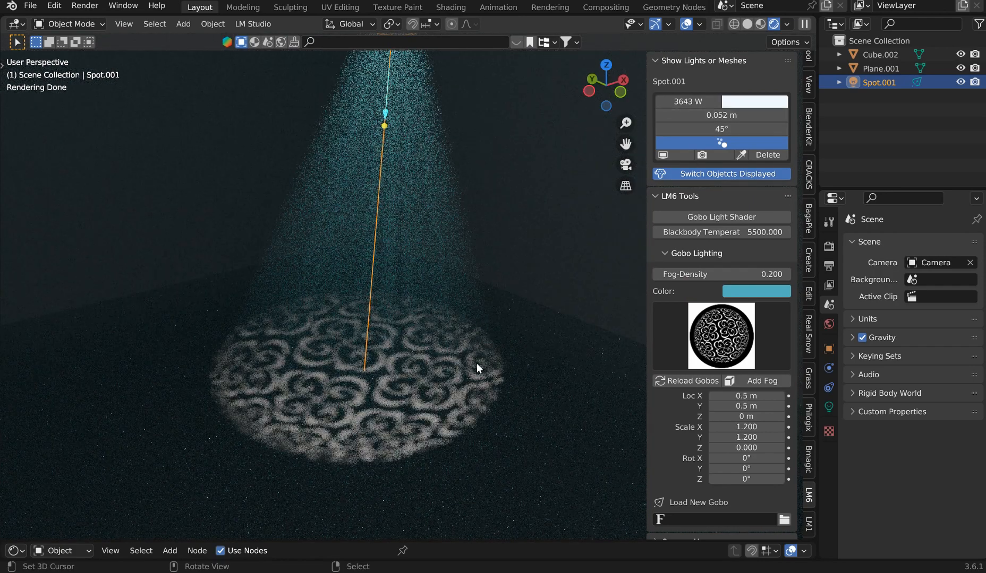
Try the bare-branch gobo on the spot light and replace it with the round spiral-stripe gobo
{"action": "left_click", "coordinate": [748, 340]}
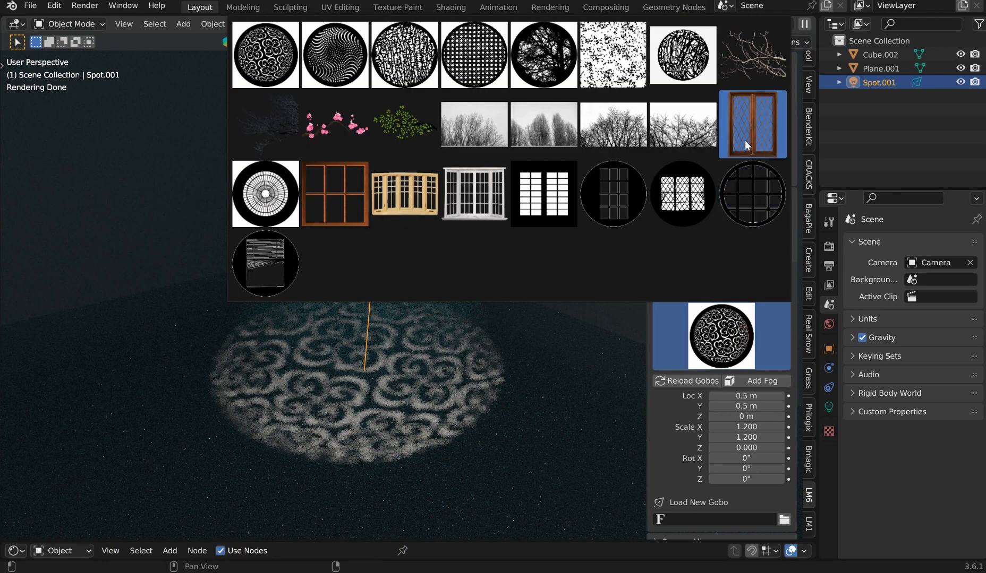
{"action": "left_click", "coordinate": [758, 65]}
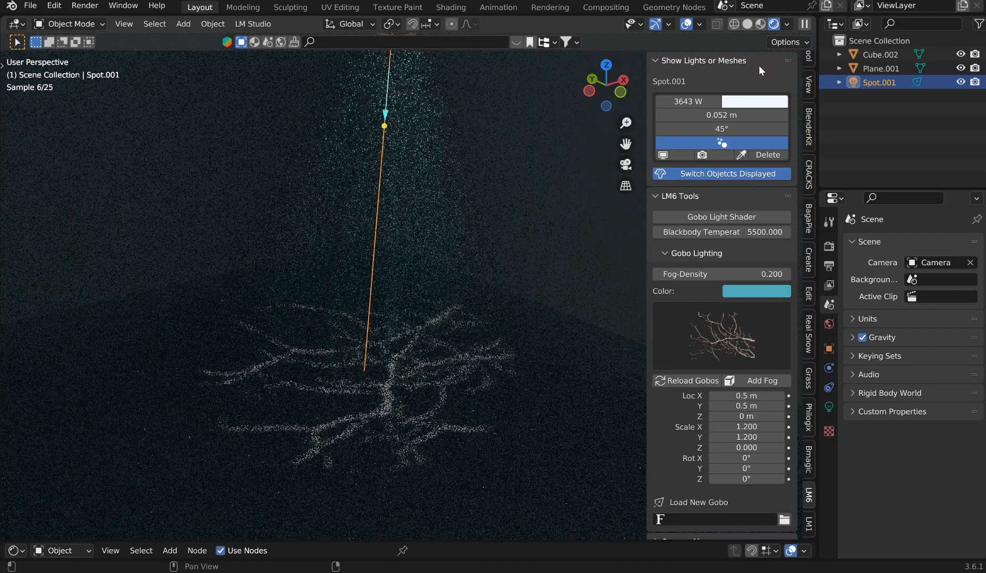
{"action": "left_click", "coordinate": [722, 337]}
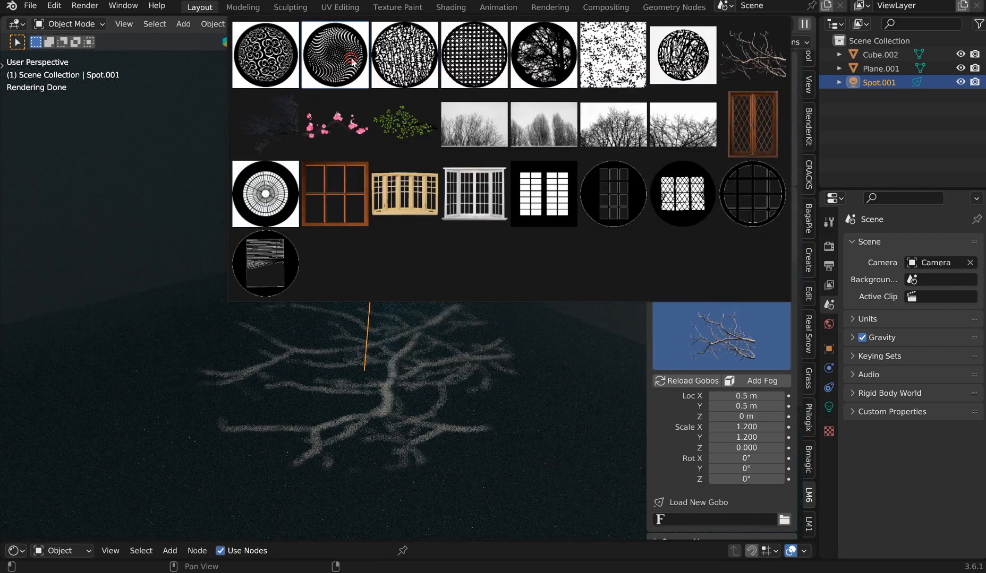
{"action": "left_click", "coordinate": [351, 60]}
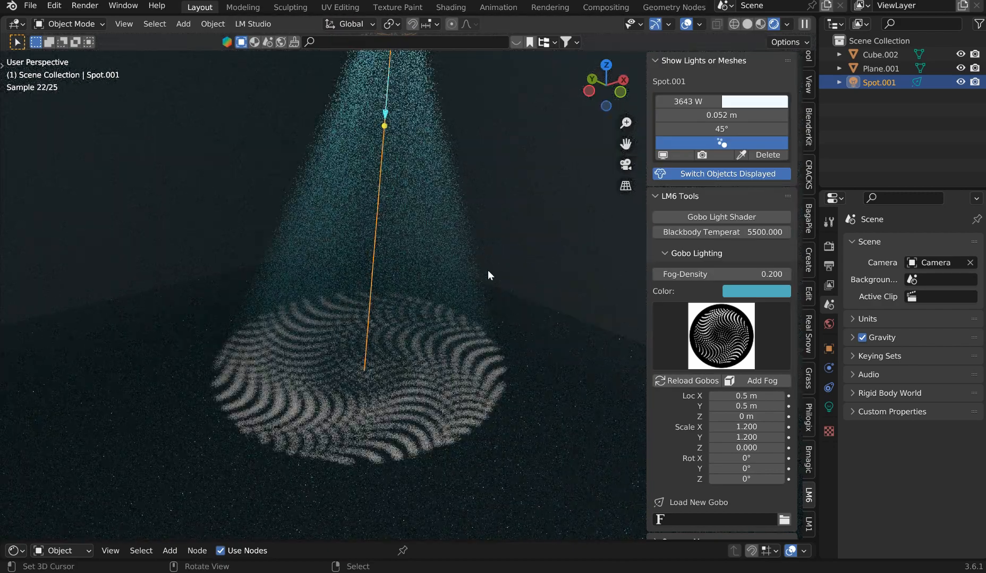
Tilt the spot light further to one side, and duplicate it with the copy placed beside the original
{"action": "key", "text": "r"}
{"action": "left_click", "coordinate": [363, 352]}
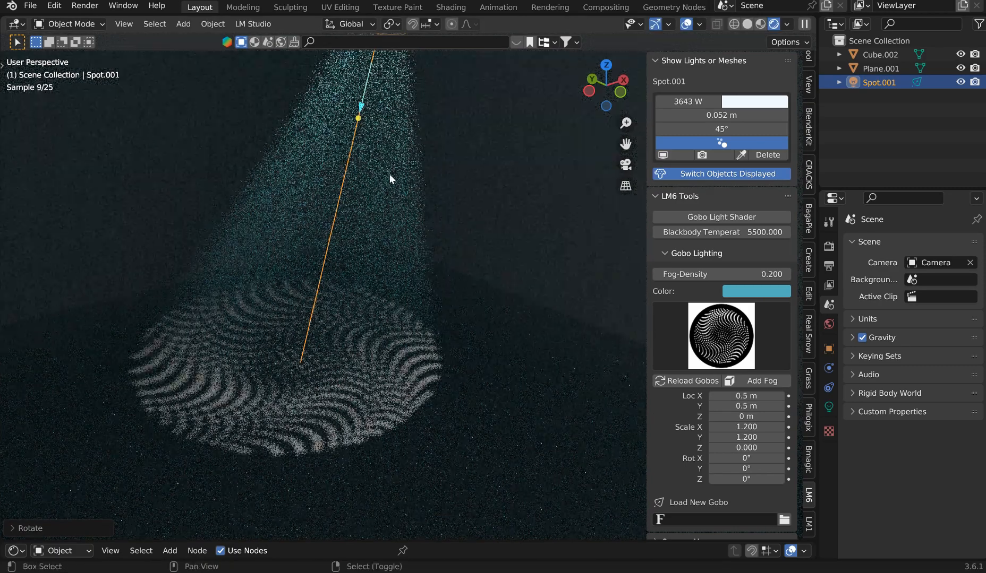
{"action": "key", "text": "shift+d"}
{"action": "left_click", "coordinate": [737, 284]}
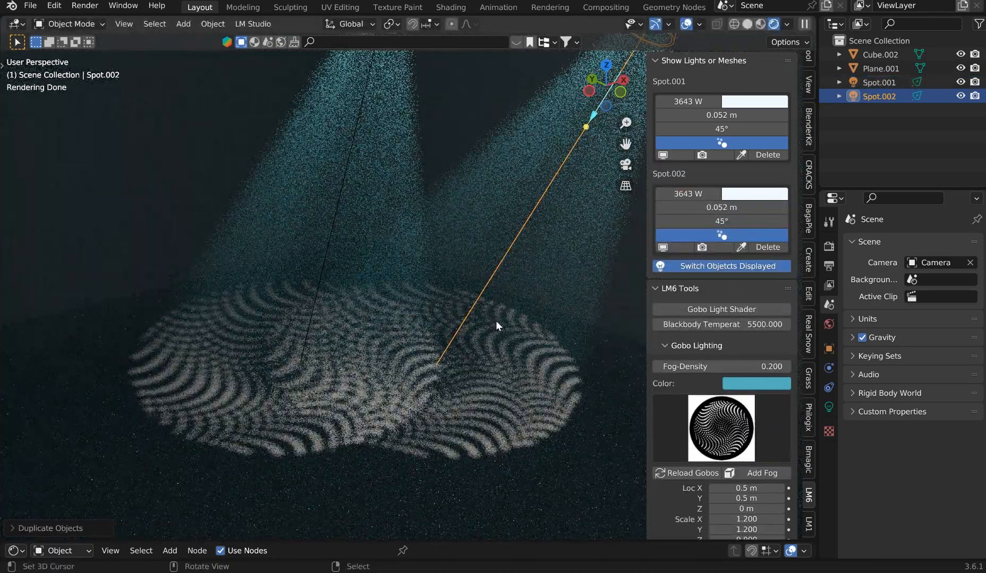
Apply the speckled black-and-white gobo to the duplicated spot light and set its radius to 0 m
{"action": "left_click", "coordinate": [751, 416]}
{"action": "left_click", "coordinate": [615, 164]}
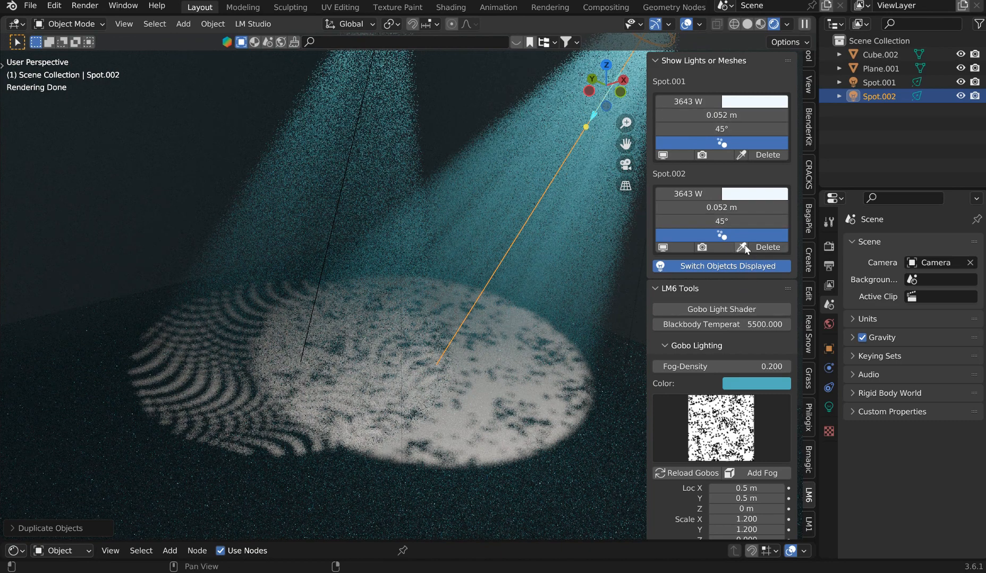
{"action": "left_click", "coordinate": [748, 211]}
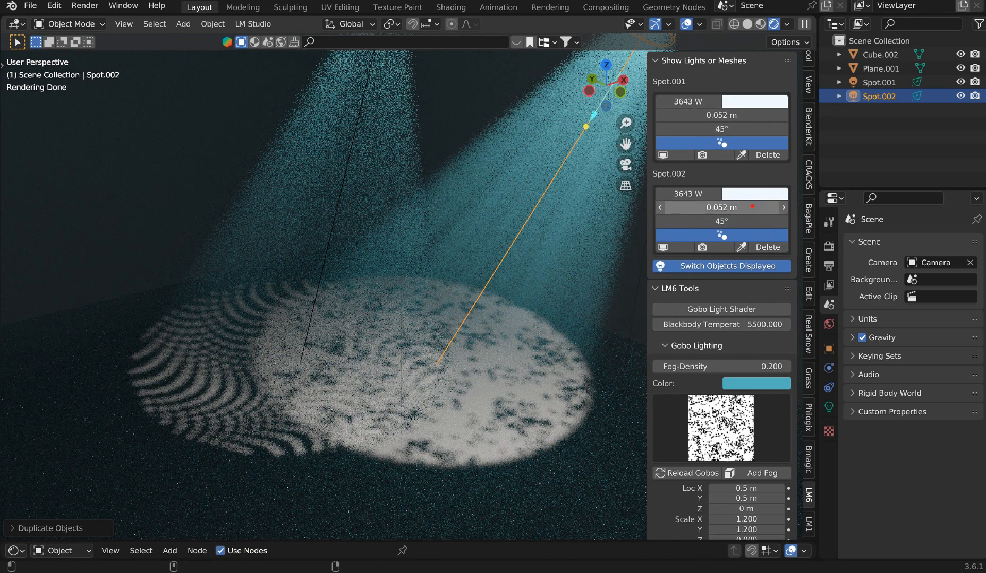
{"action": "left_click_drag", "start_coordinate": [752, 208], "coordinate": [701, 208]}
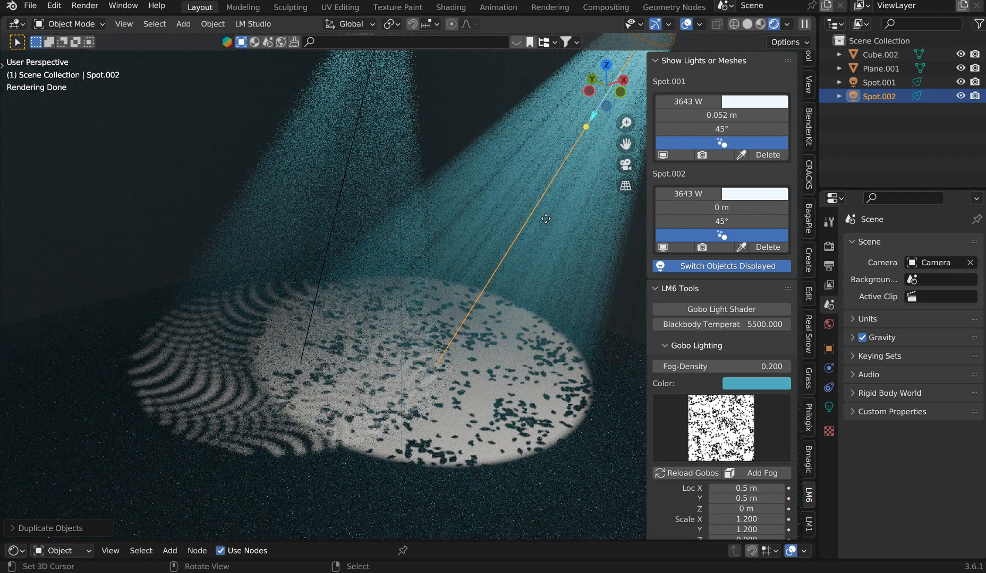
Move the duplicated spot light so its beam overlaps the original's pool of light, and set its power to 250 W
{"action": "key", "text": "g"}
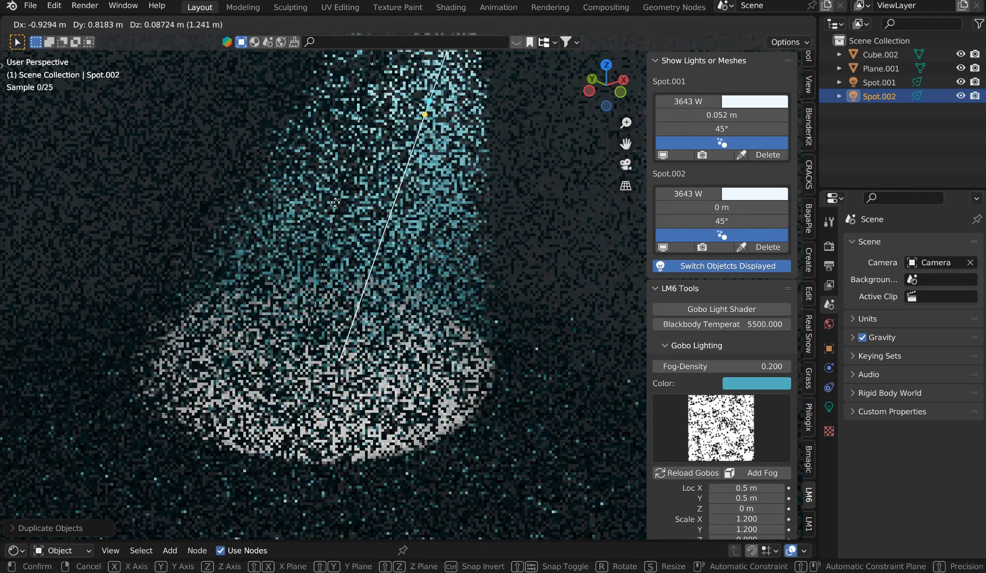
{"action": "left_click", "coordinate": [326, 203]}
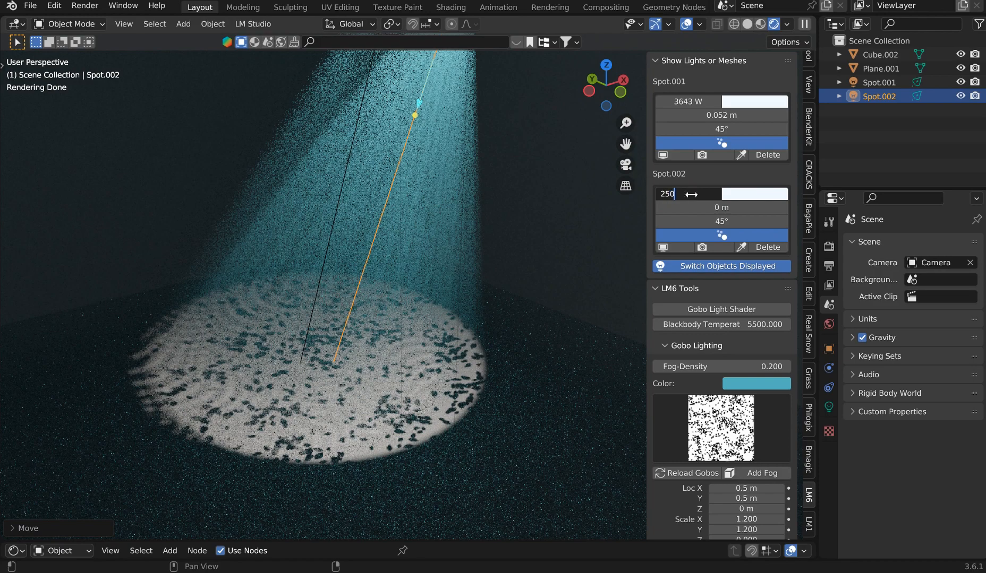
{"action": "key", "text": "Return"}
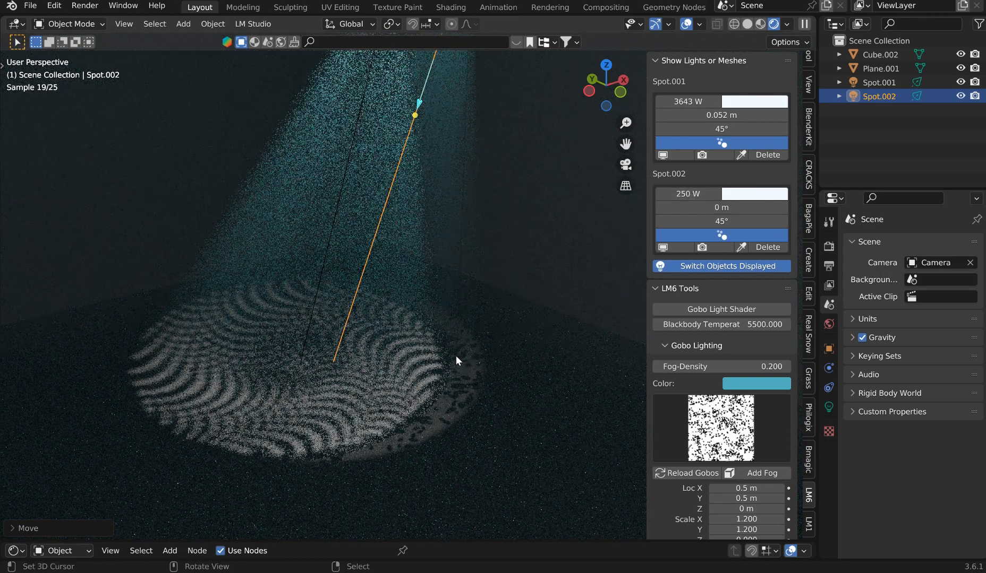
{"action": "key", "text": "g"}
{"action": "left_click", "coordinate": [363, 319]}
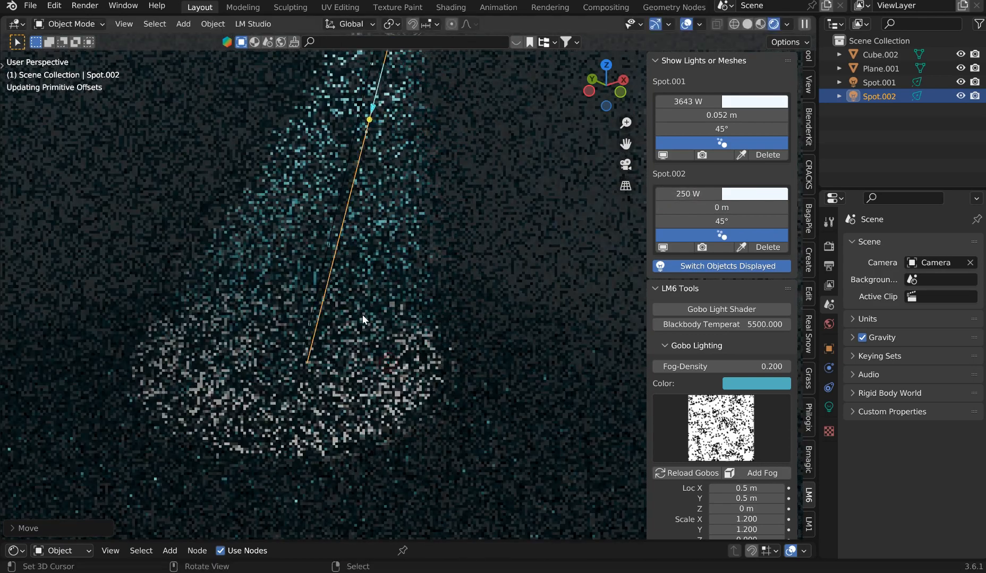
Change the duplicated spot light's color to saturated blue, with a radius of 0.48 m and a power of 1188.8 W
{"action": "left_click", "coordinate": [764, 195]}
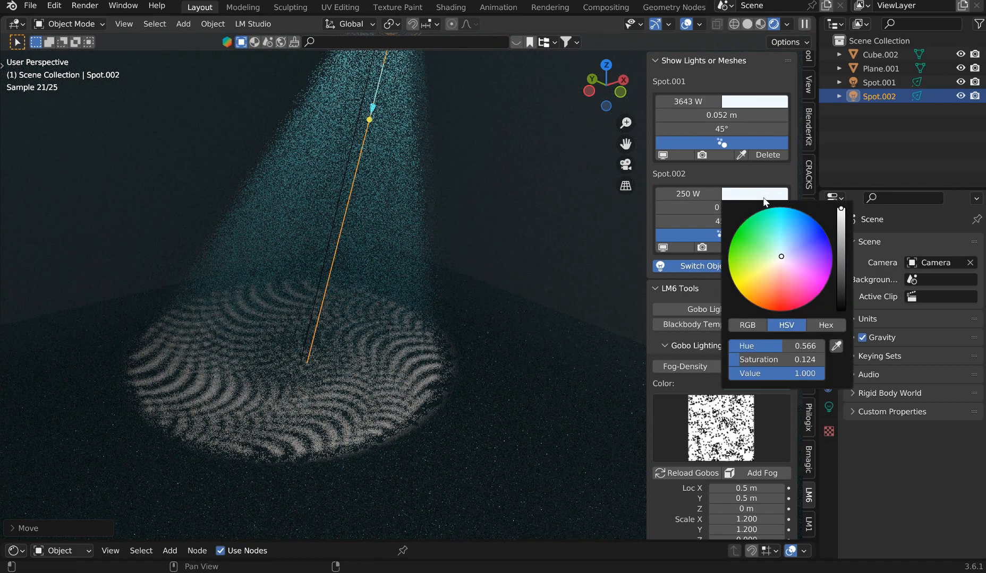
{"action": "left_click", "coordinate": [827, 235]}
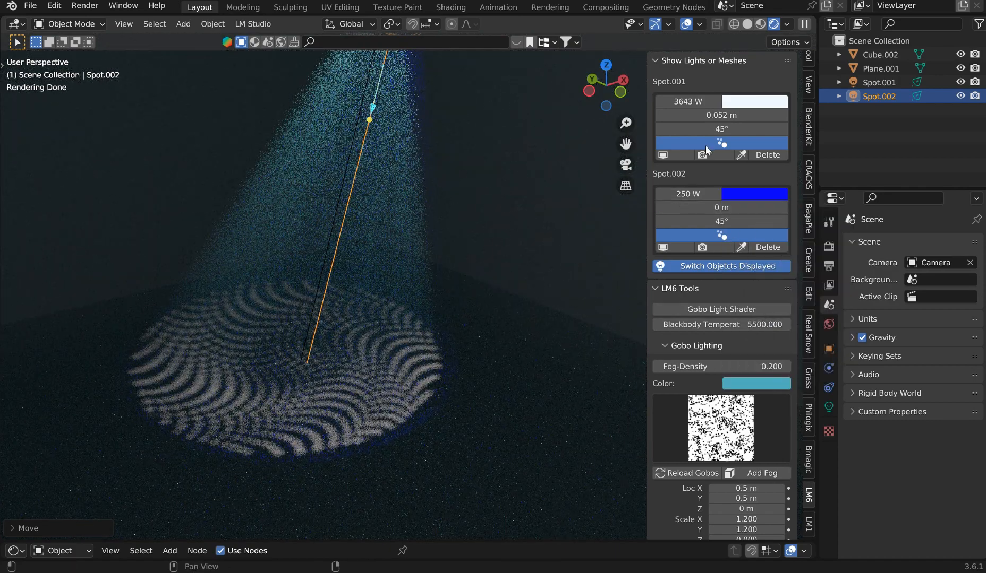
{"action": "left_click_drag", "start_coordinate": [721, 207], "coordinate": [765, 207]}
{"action": "scroll", "coordinate": [348, 351], "scroll_direction": "up", "scroll_amount": 2}
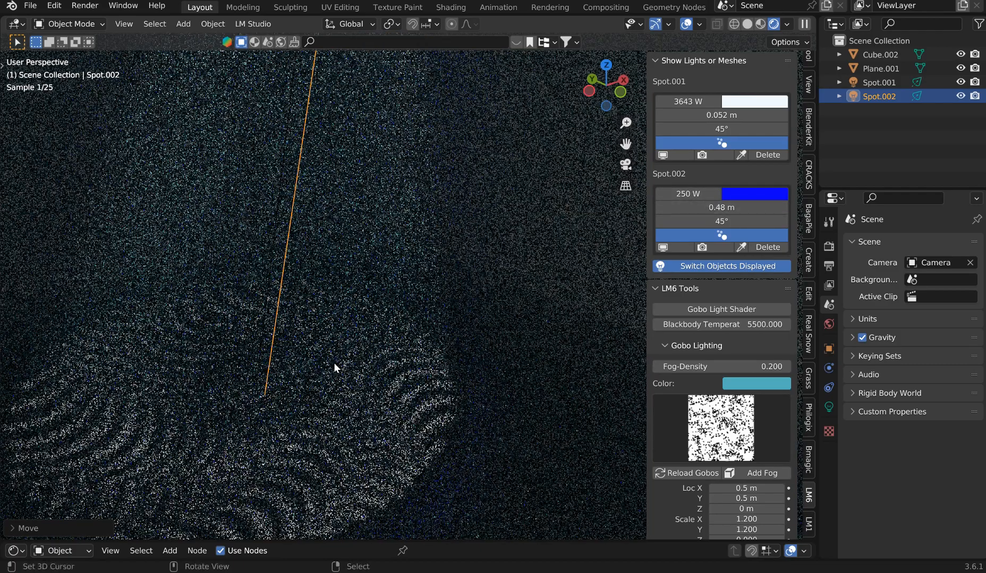
{"action": "middle_click_drag", "start_coordinate": [334, 362], "coordinate": [426, 270], "text": "shift"}
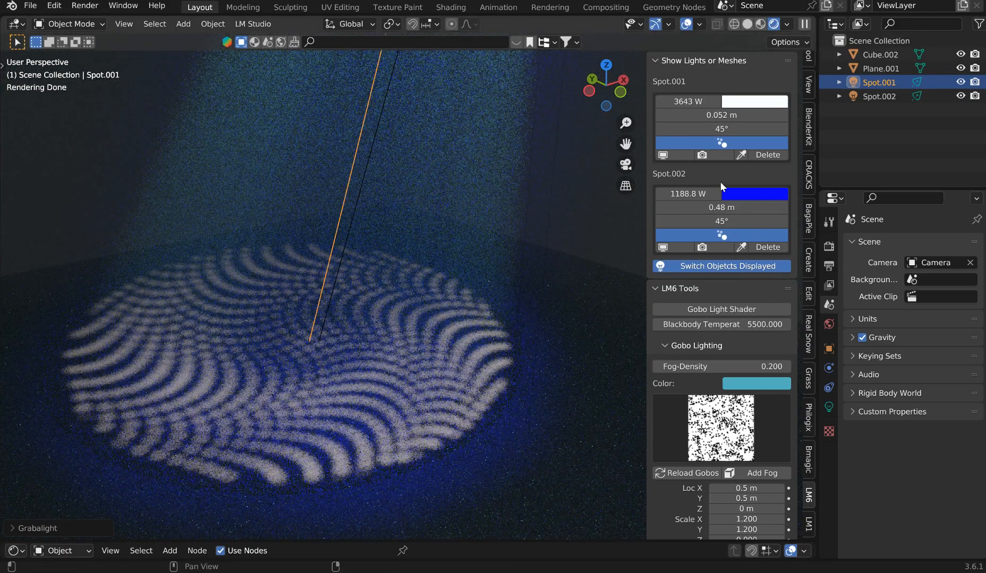
Change the original spot light's color to a warm pale cream
{"action": "left_click", "coordinate": [754, 192]}
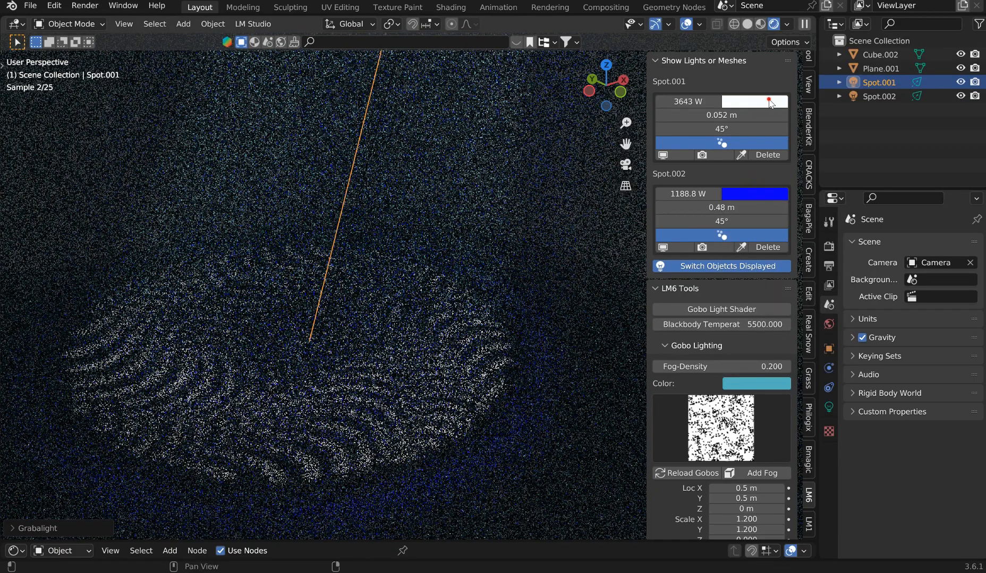
{"action": "left_click", "coordinate": [769, 102]}
{"action": "left_click_drag", "start_coordinate": [773, 169], "coordinate": [773, 175]}
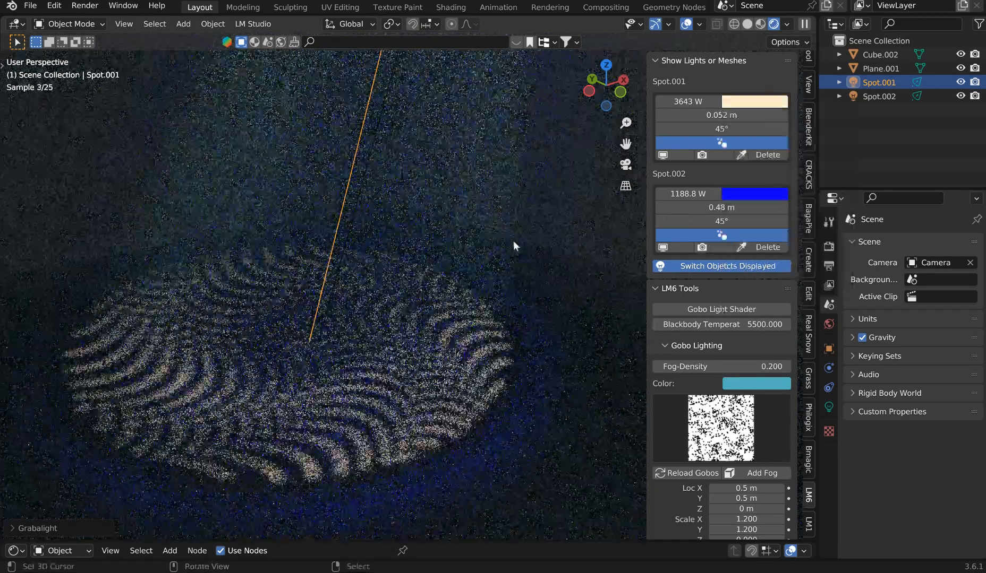
Set the original spot light's blackbody temperature to 10000 and move it well away from the blue light
{"action": "left_click", "coordinate": [759, 327]}
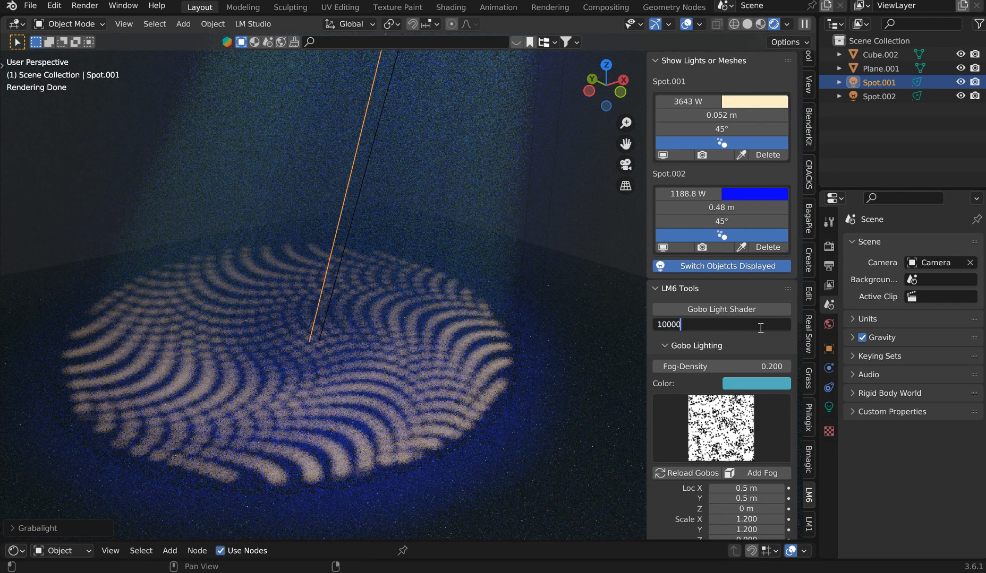
{"action": "key", "text": "Return"}
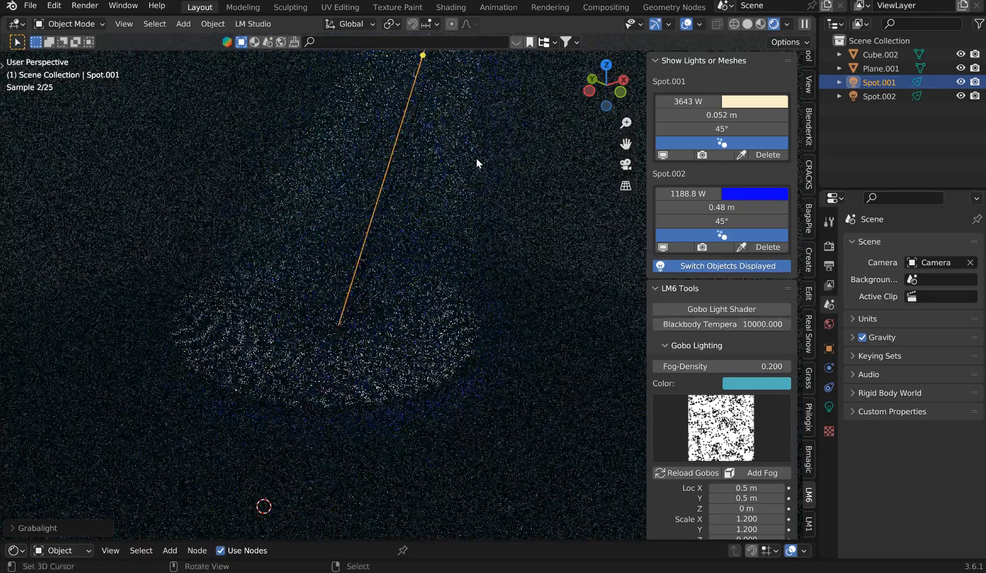
{"action": "key", "text": "g"}
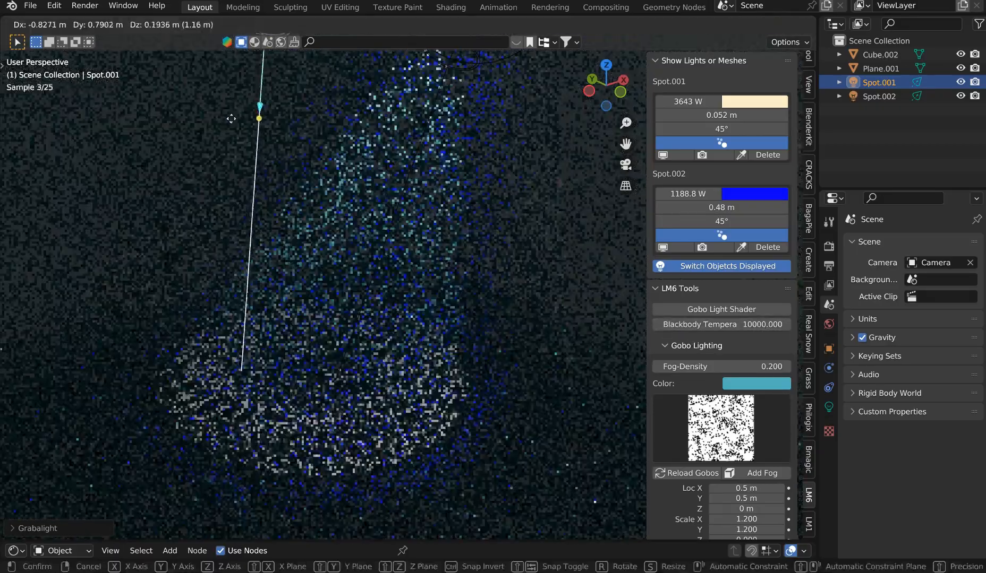
{"action": "left_click", "coordinate": [114, 157]}
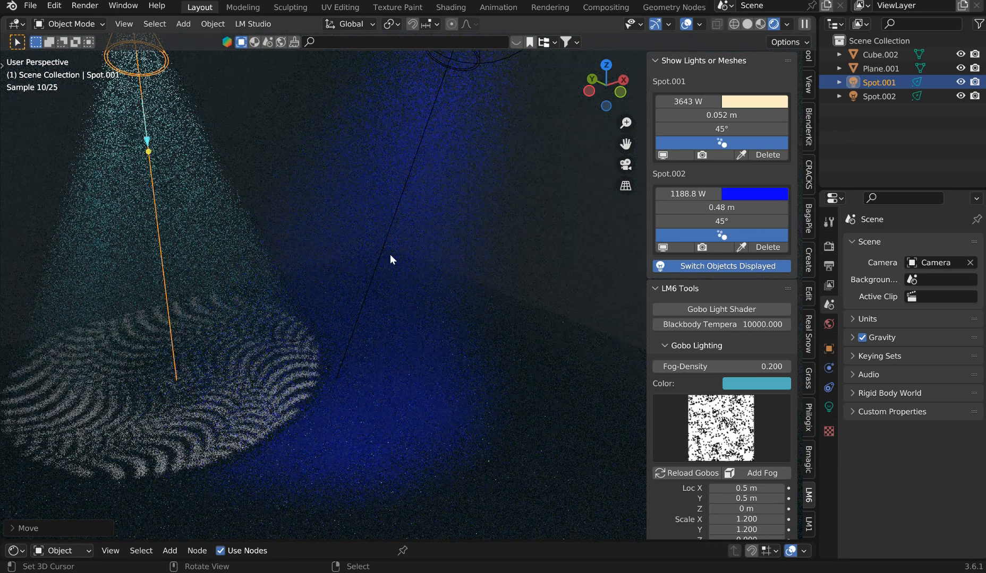
Select the blue spot light and replace its speckled gobo with the round radial window pattern
{"action": "left_click", "coordinate": [454, 69]}
{"action": "left_click", "coordinate": [730, 433]}
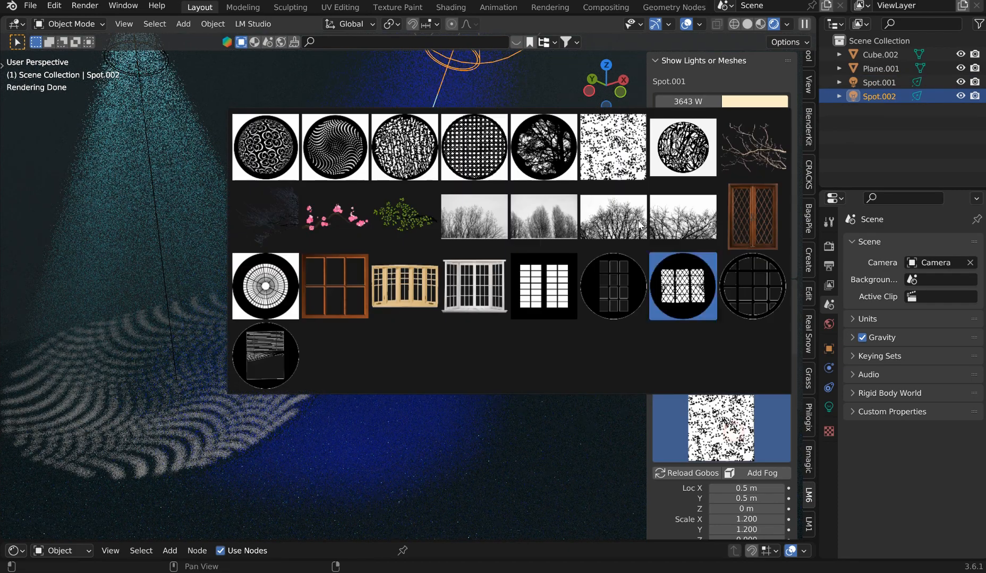
{"action": "left_click", "coordinate": [283, 312]}
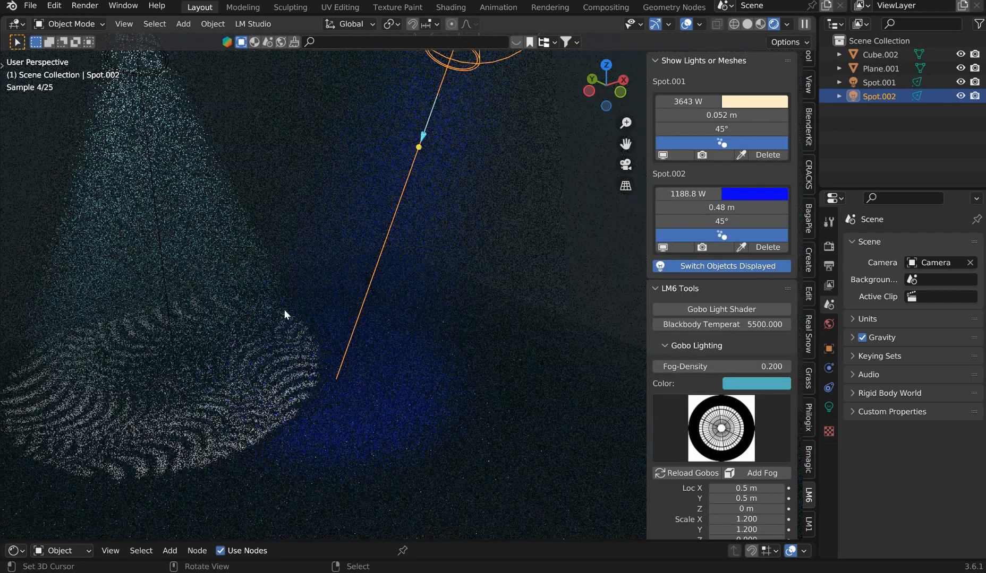